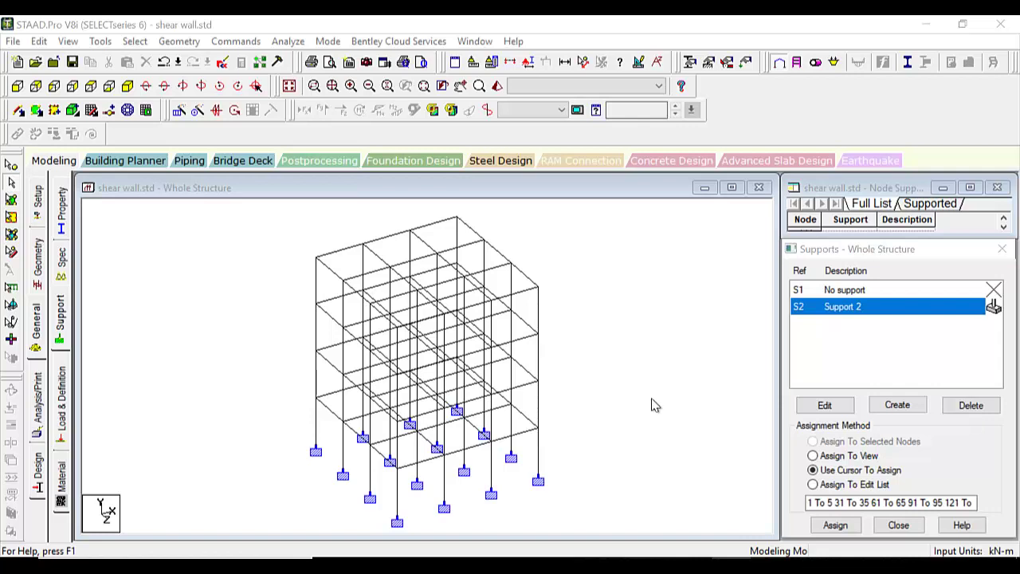
Step: Switch to Windows Photos and advance from 1.jpg to the maximum storey slope diagram, 2.jpg
key("alt+Tab")
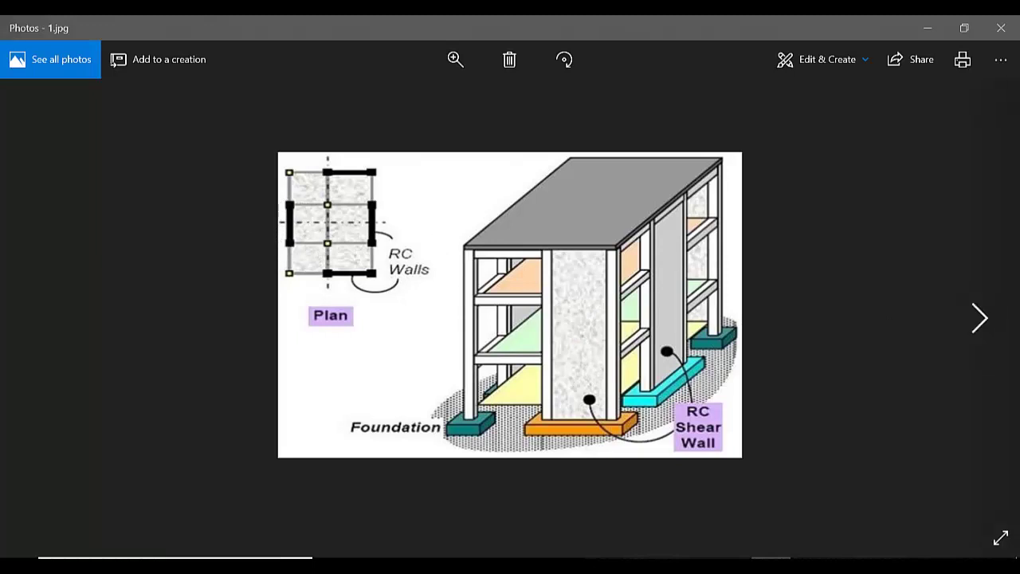
left_click(980, 319)
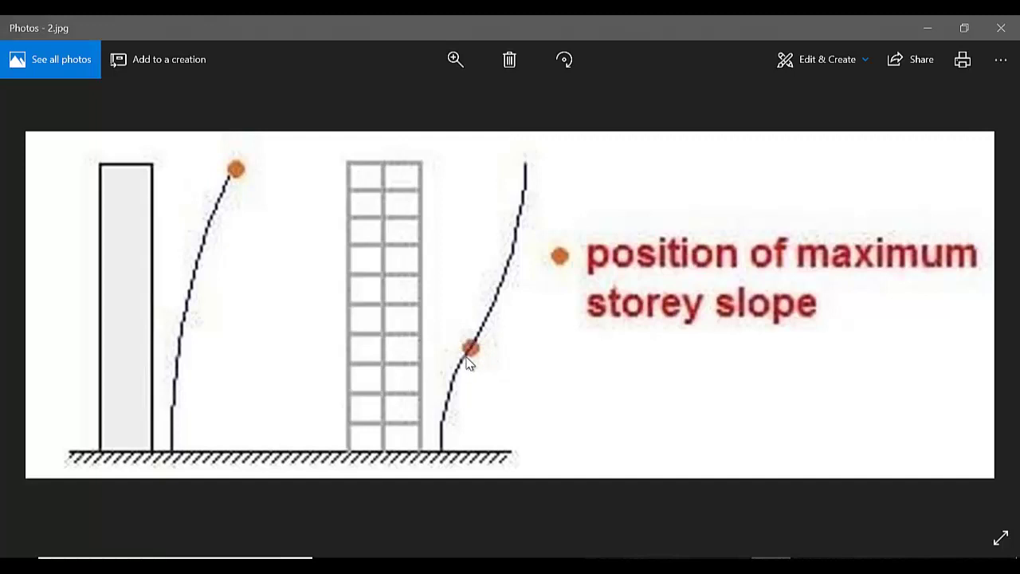
Step: Flip between 2.jpg and 3.jpg, advance to 4.jpg, then minimize Photos to return to STAAD.Pro
mouse_move(981, 312)
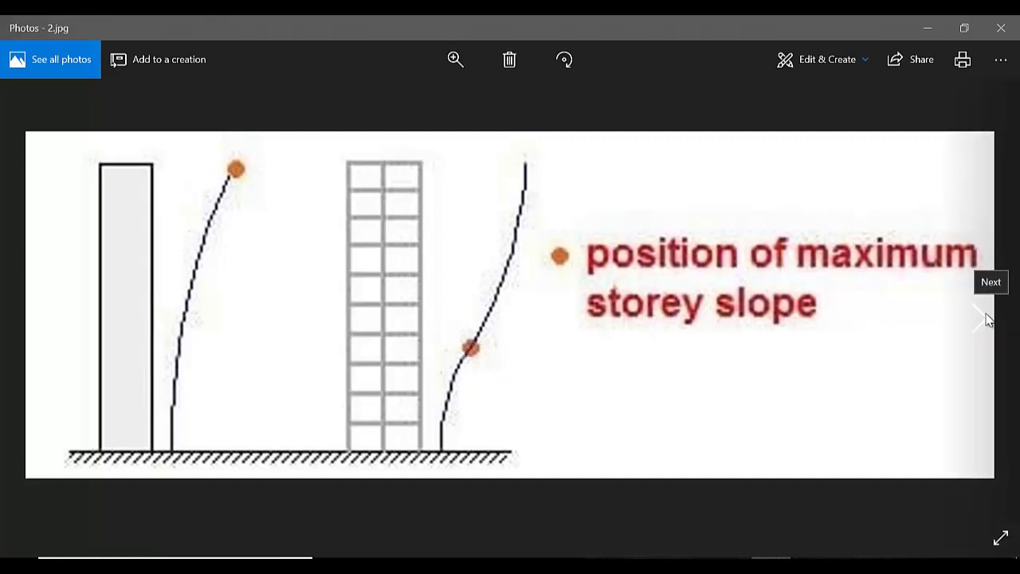
left_click(989, 317)
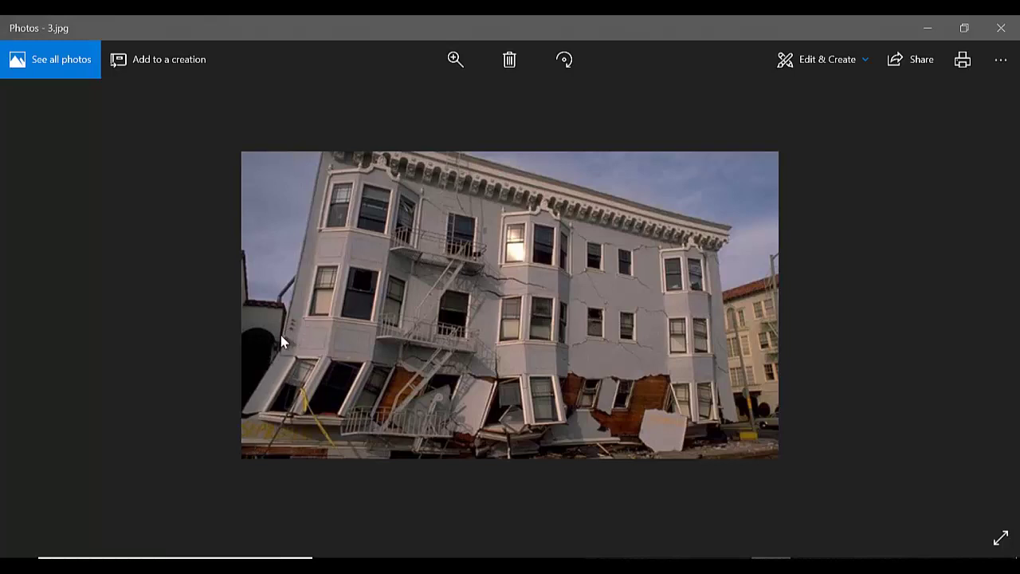
left_click(36, 319)
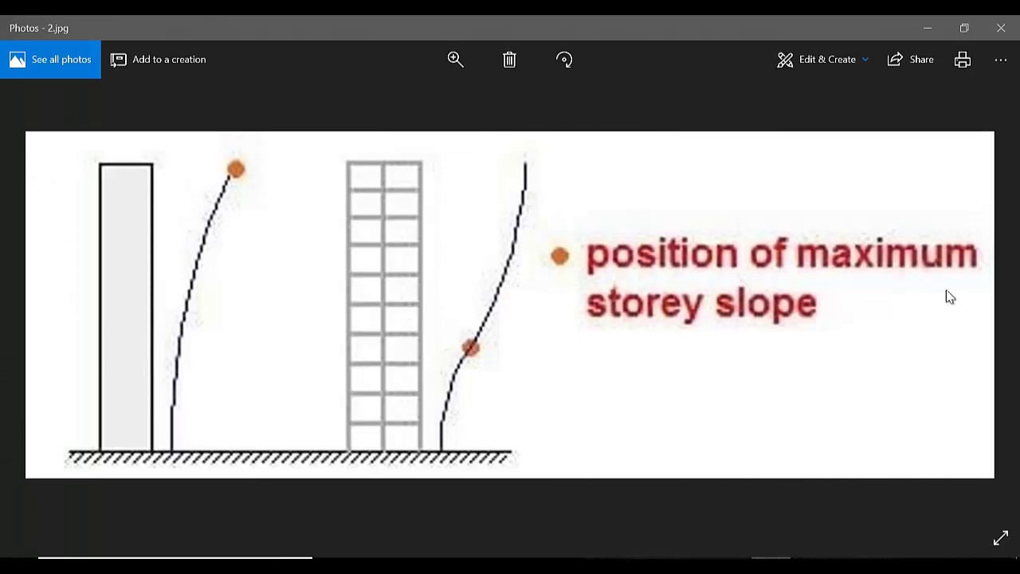
left_click(987, 319)
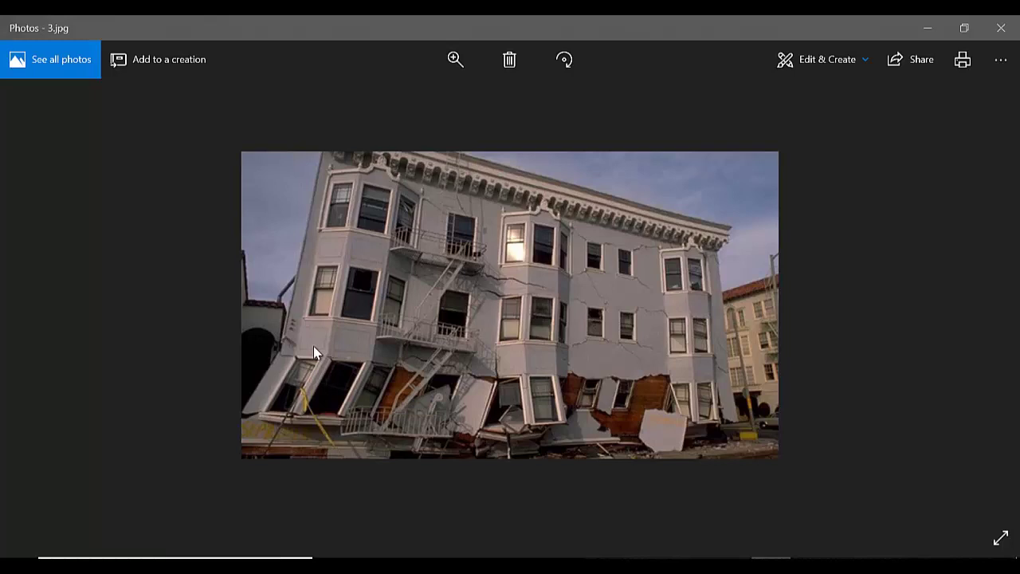
left_click(39, 319)
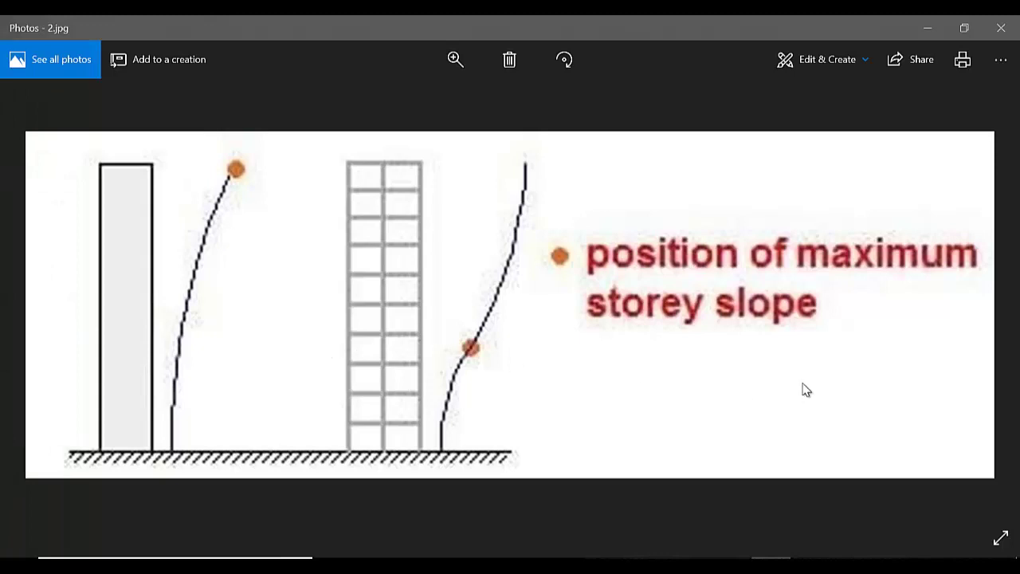
left_click(987, 319)
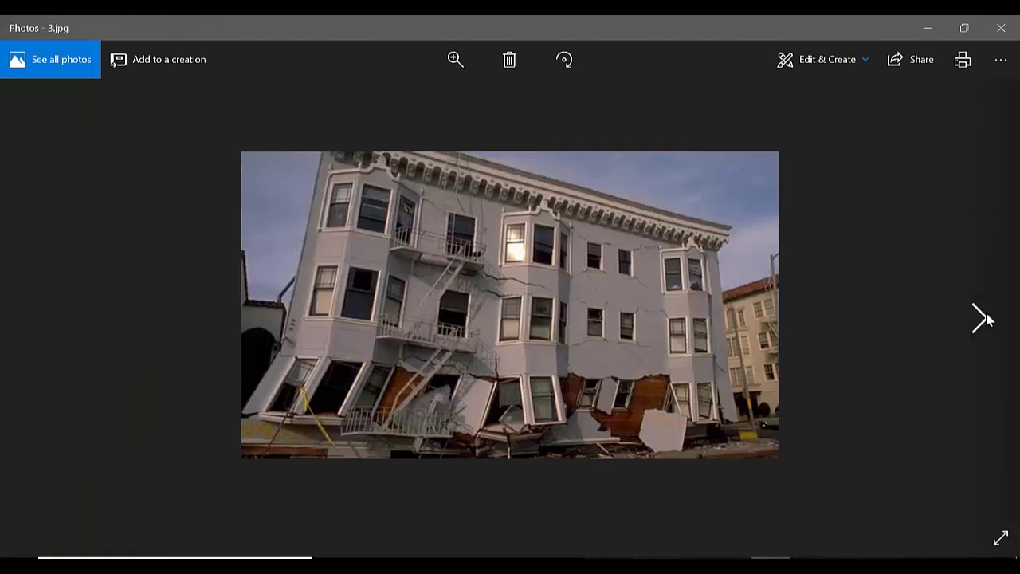
left_click(984, 319)
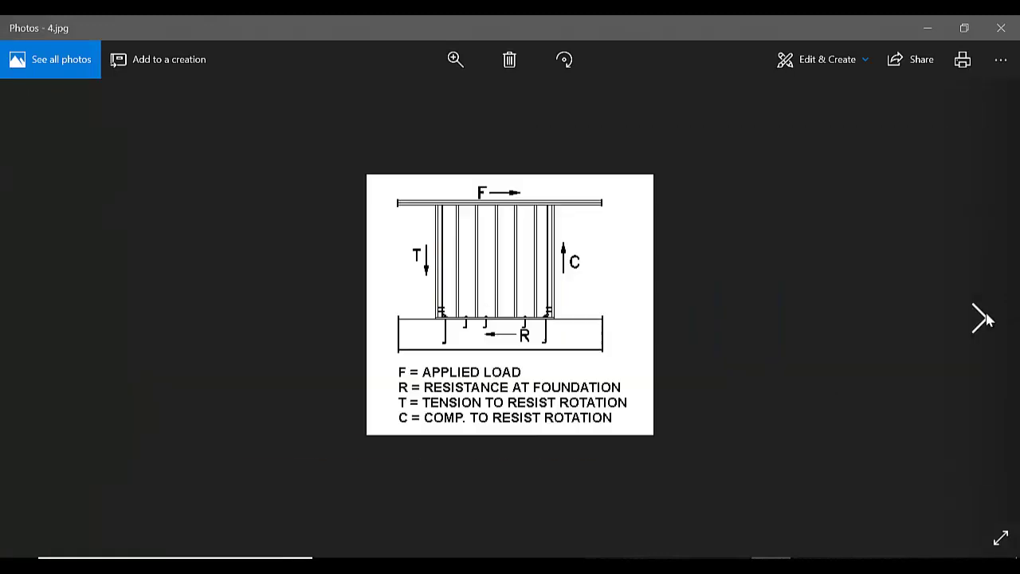
left_click(928, 33)
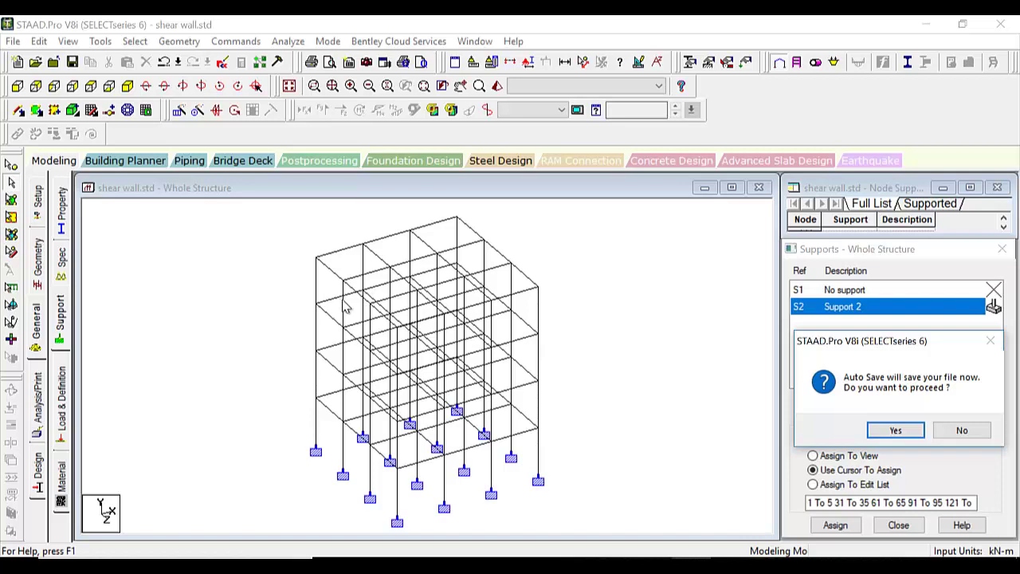
Step: Confirm the Auto Save and add the ground-storey 4-noded shear wall plate
left_click(896, 430)
left_click(400, 313)
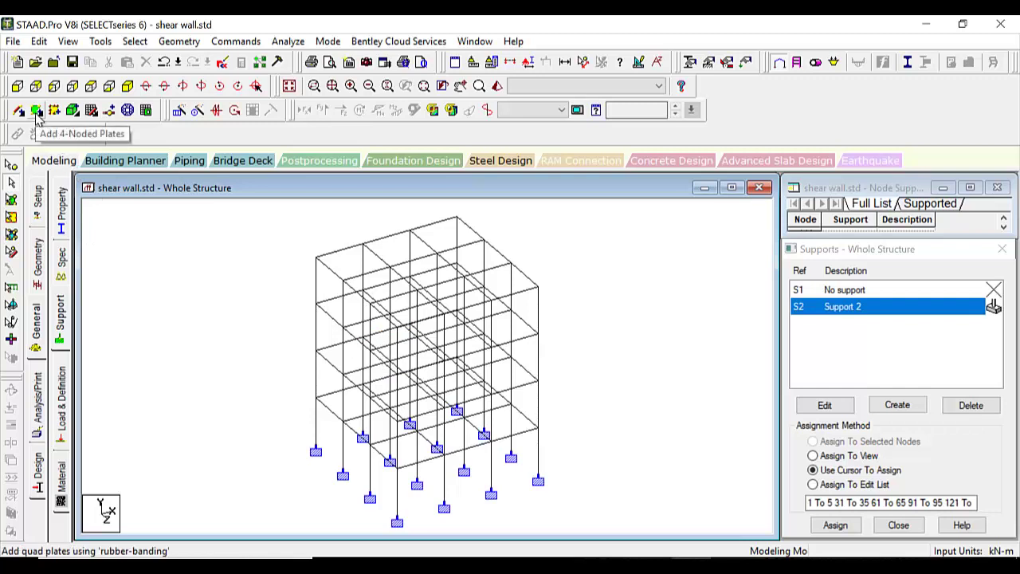
left_click(35, 113)
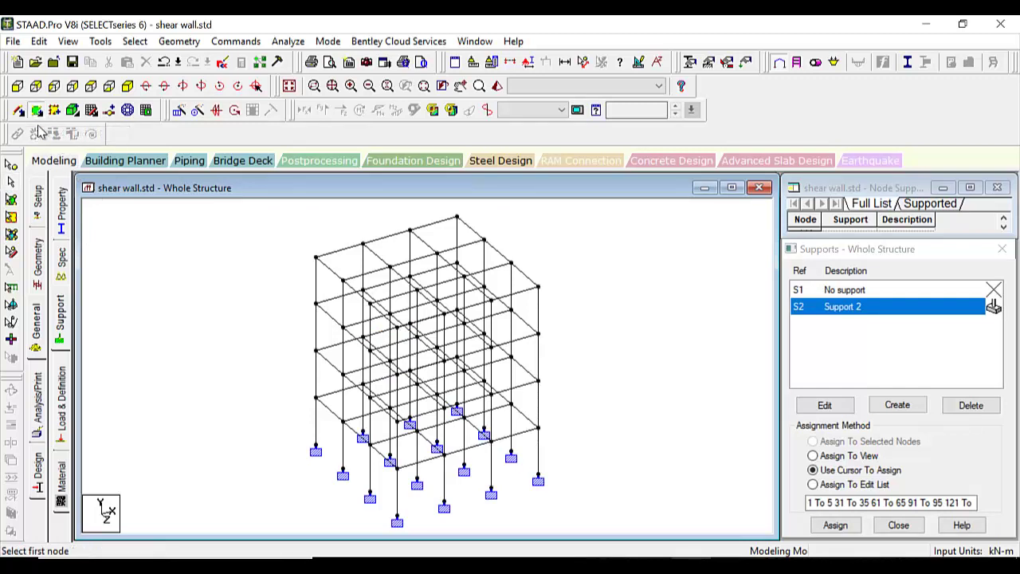
left_click(343, 471)
left_click(370, 499)
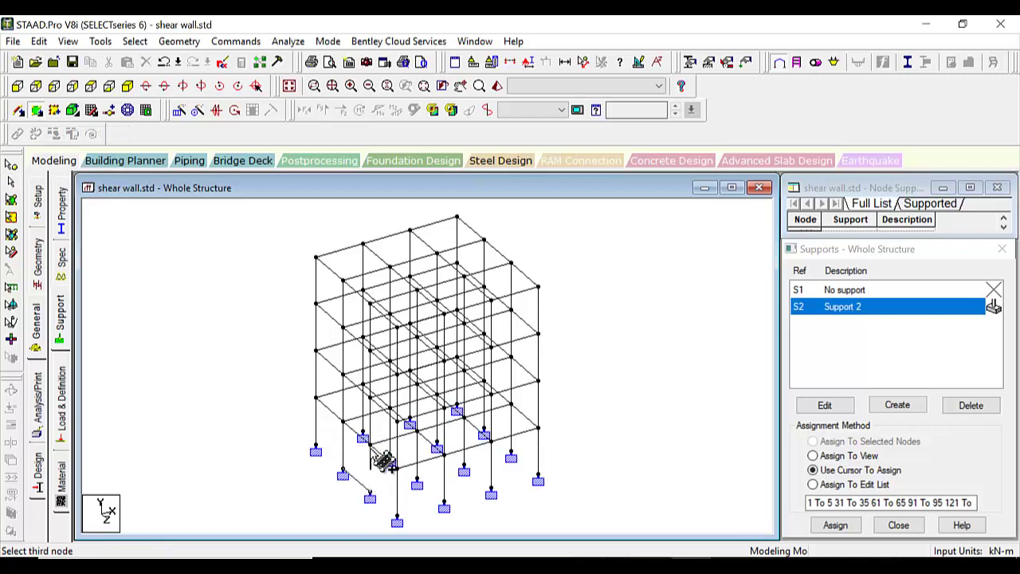
left_click(370, 441)
left_click(343, 422)
Step: Add the next two stacked wall plates between the left-side columns
left_click(344, 422)
left_click(365, 395)
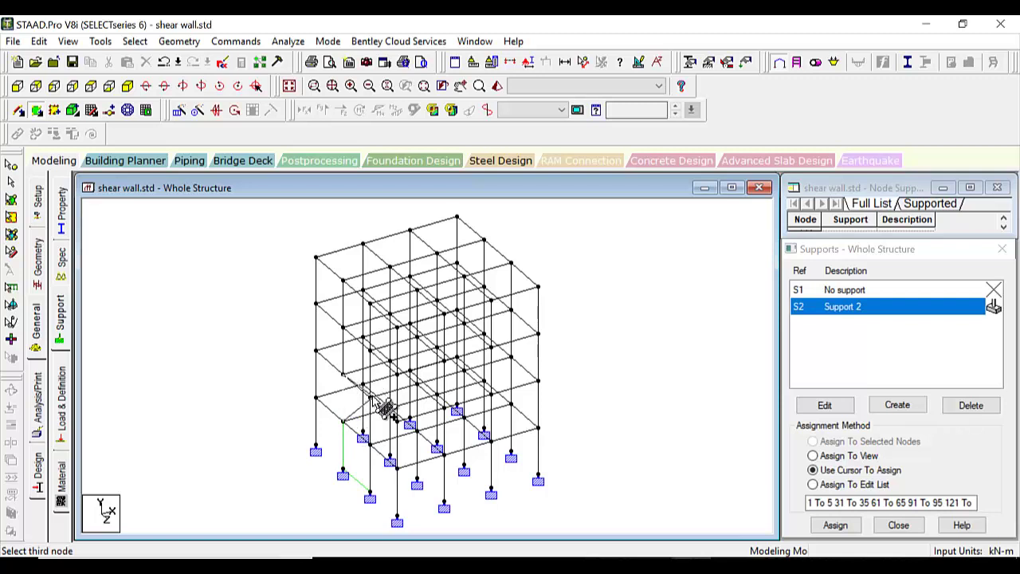
left_click(387, 419)
left_click(366, 440)
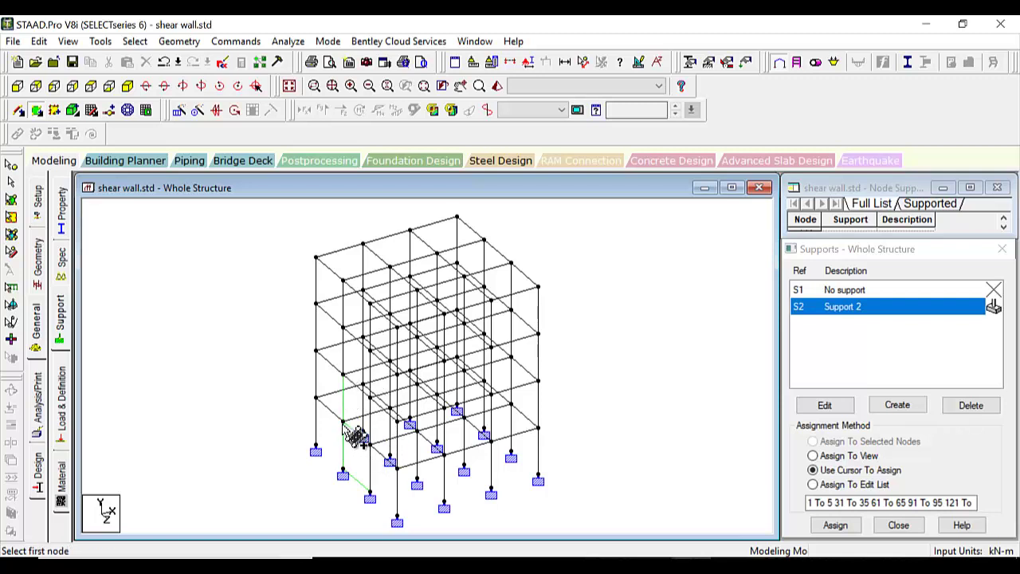
left_click(354, 369)
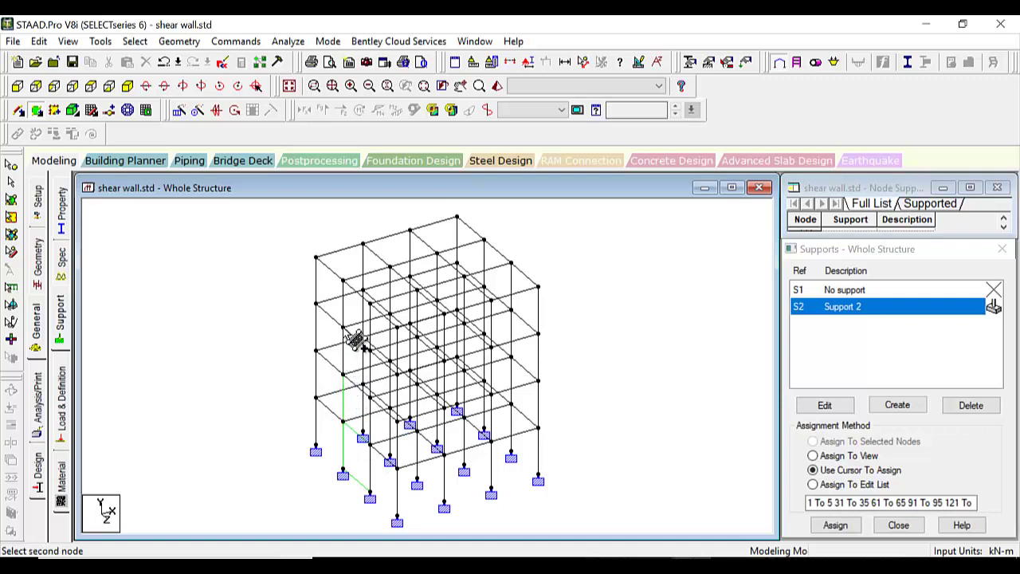
left_click(365, 345)
left_click(388, 361)
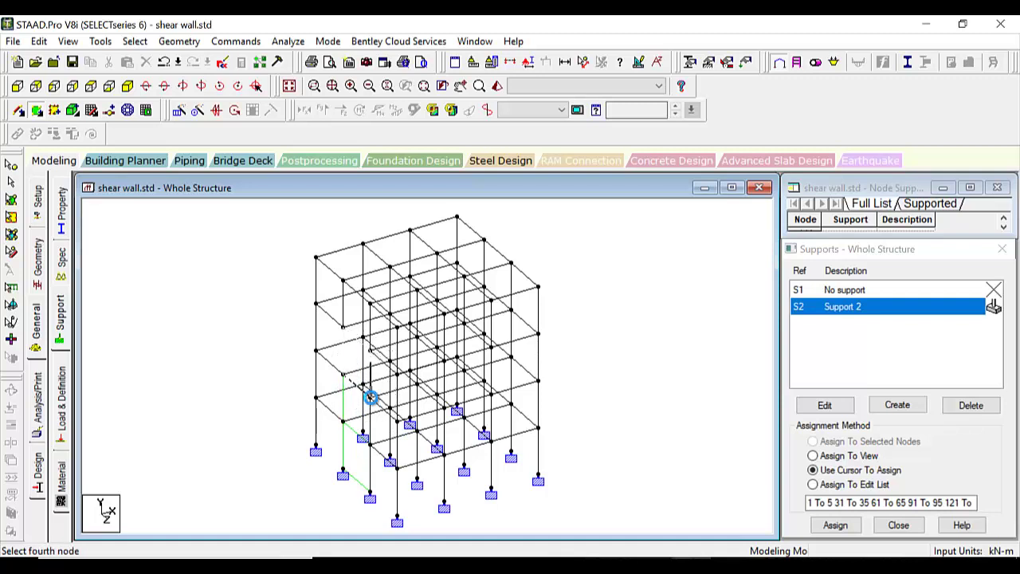
left_click(365, 393)
Step: Add the top-storey shear wall plate
left_click(353, 337)
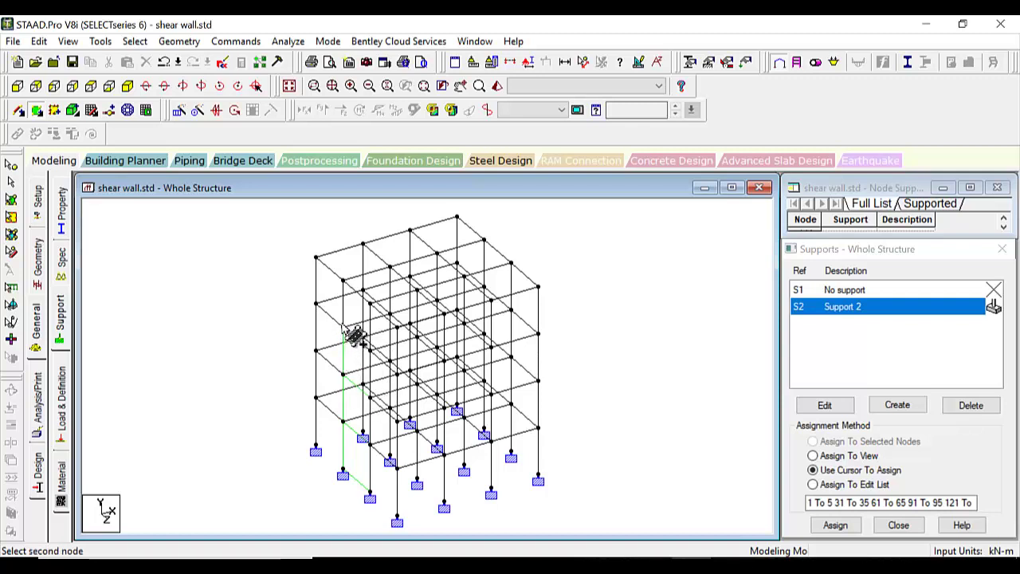
left_click(353, 289)
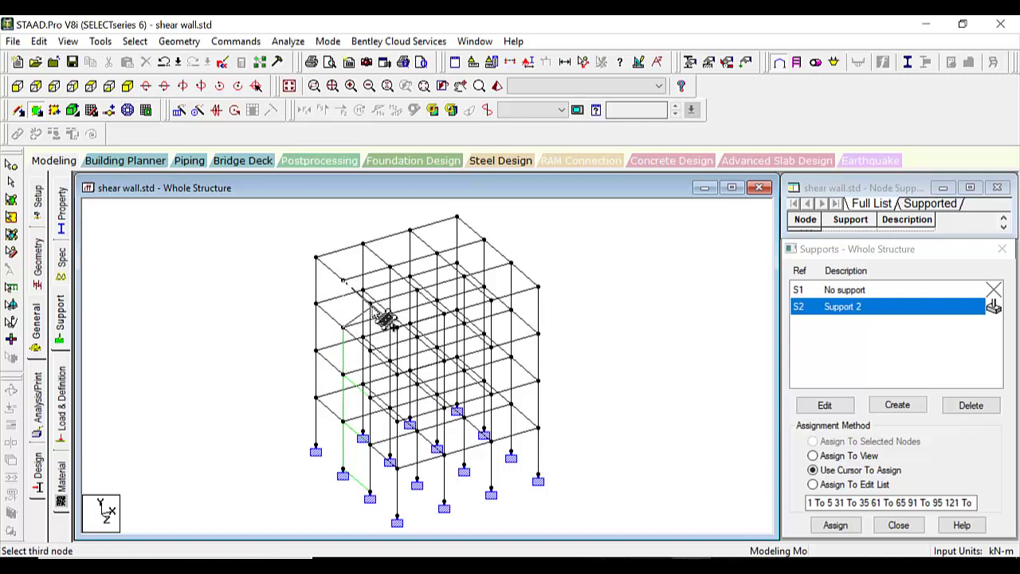
left_click(369, 303)
left_click(389, 366)
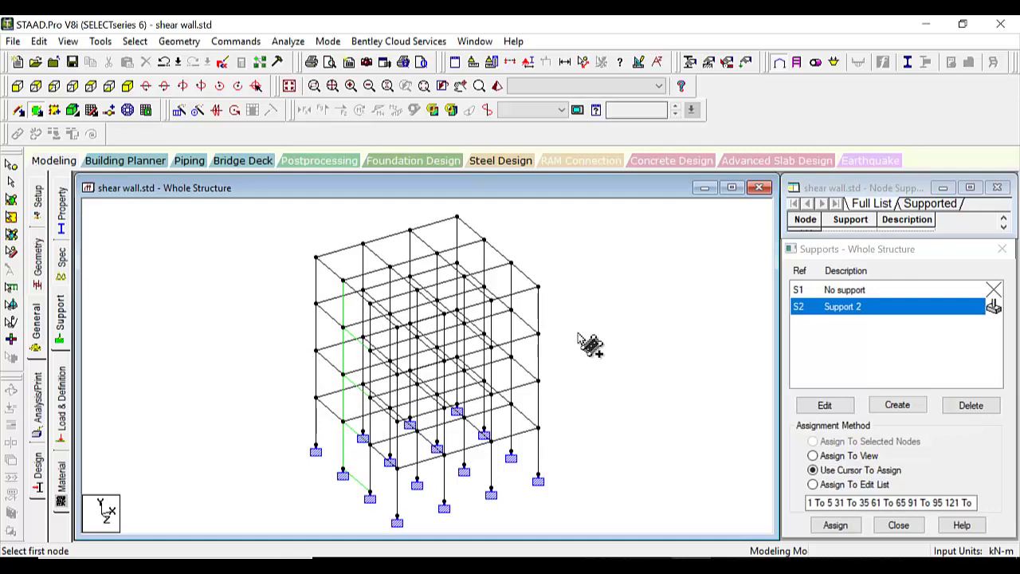
Step: Define a concrete rectangular section with YD 0.4 m and ZD 0.4 m
left_click(65, 290)
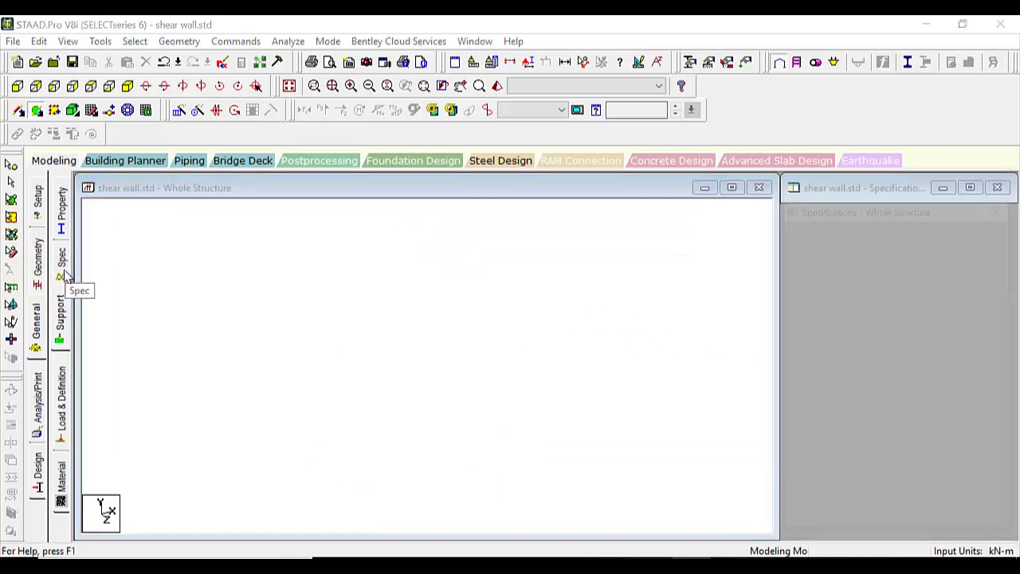
left_click(62, 209)
left_click(957, 402)
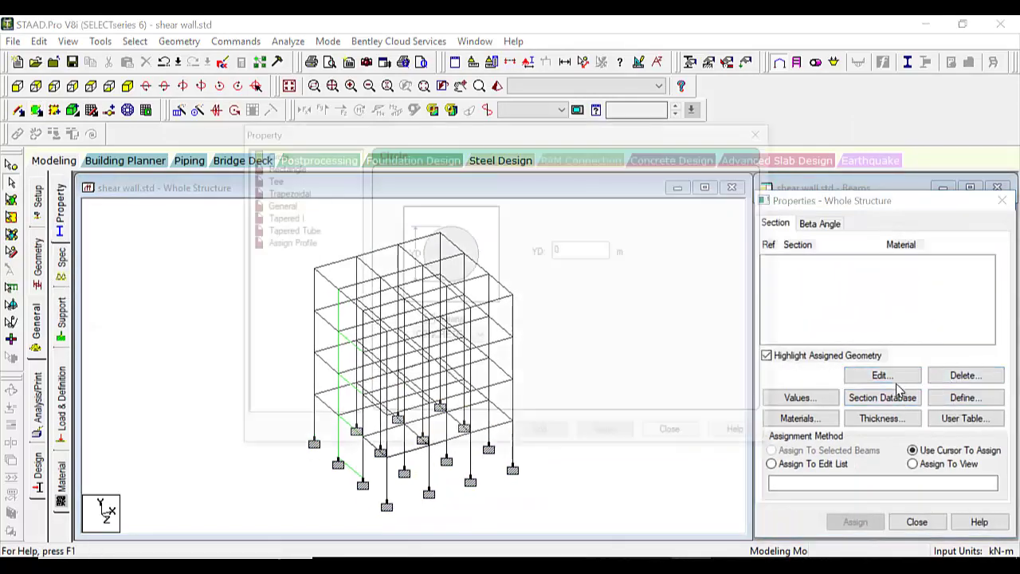
left_click(284, 168)
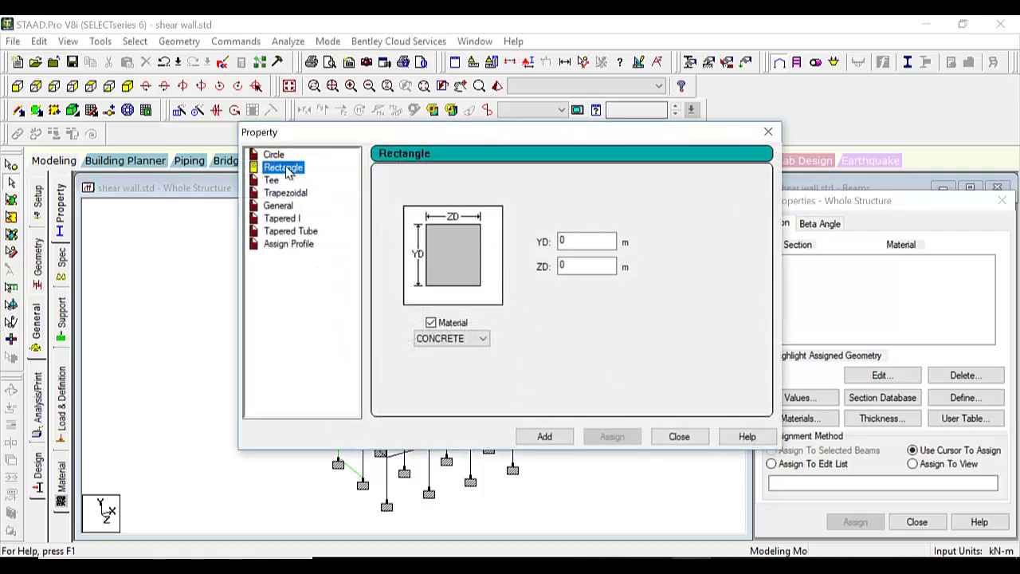
left_click(589, 246)
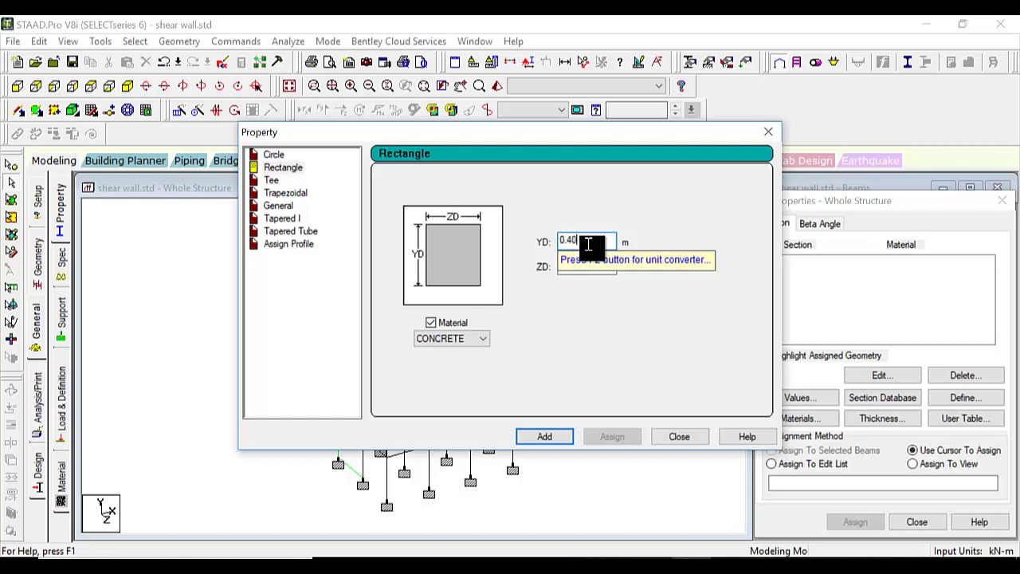
left_click(594, 266)
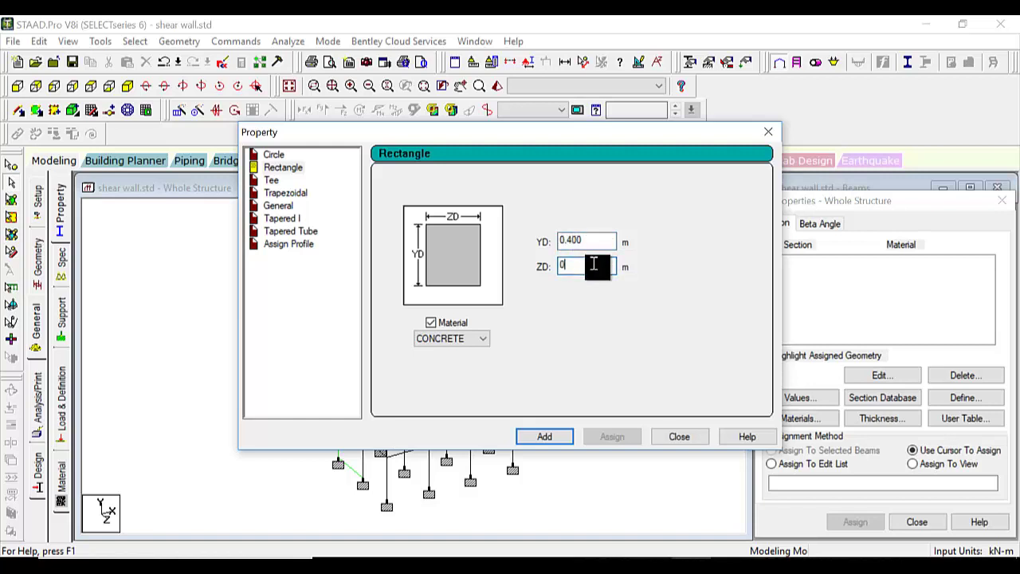
type(".400")
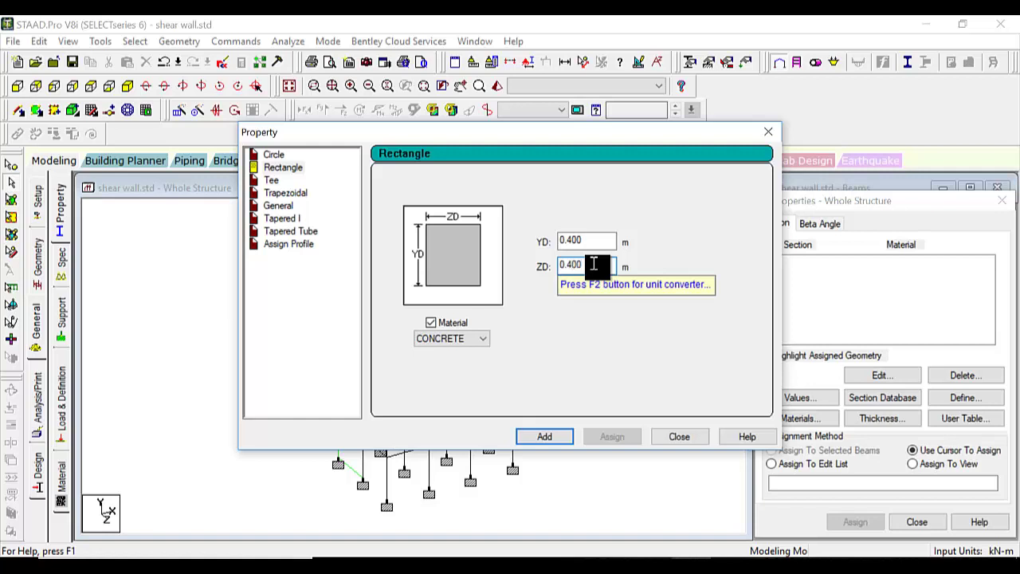
left_click(545, 437)
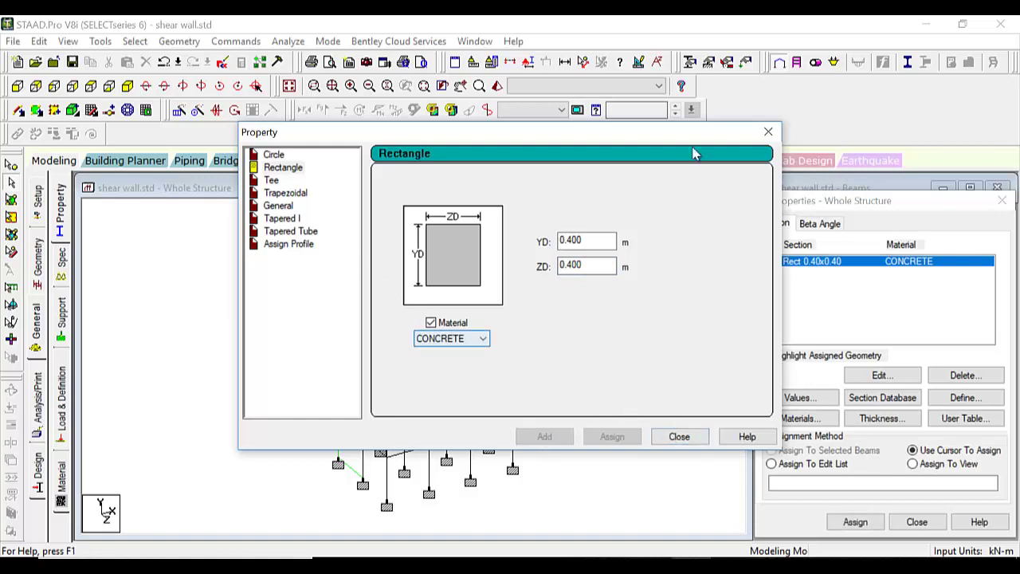
left_click(769, 131)
left_click(880, 417)
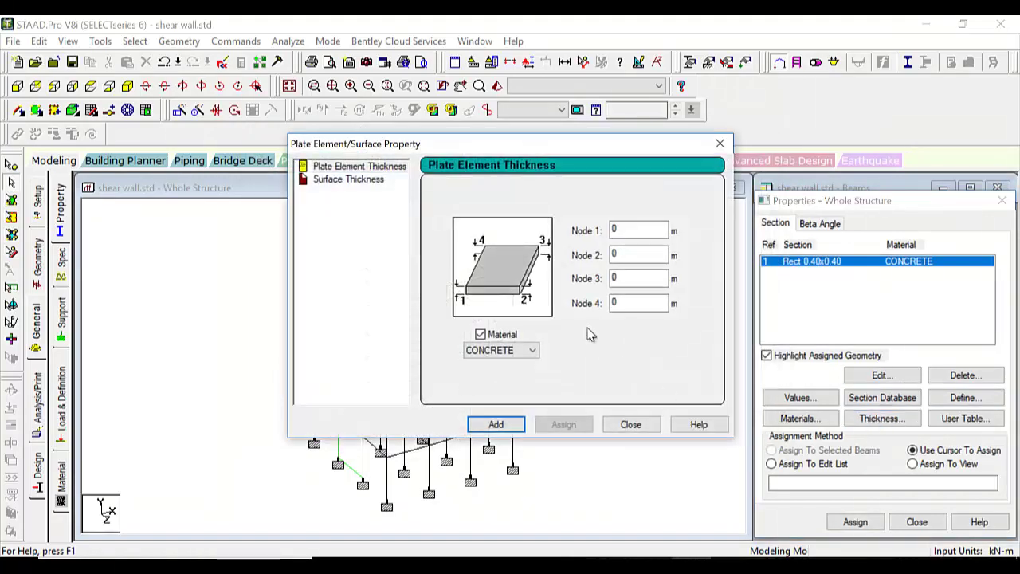
Step: Add a 0.25 m concrete plate thickness at all nodes
left_click(621, 232)
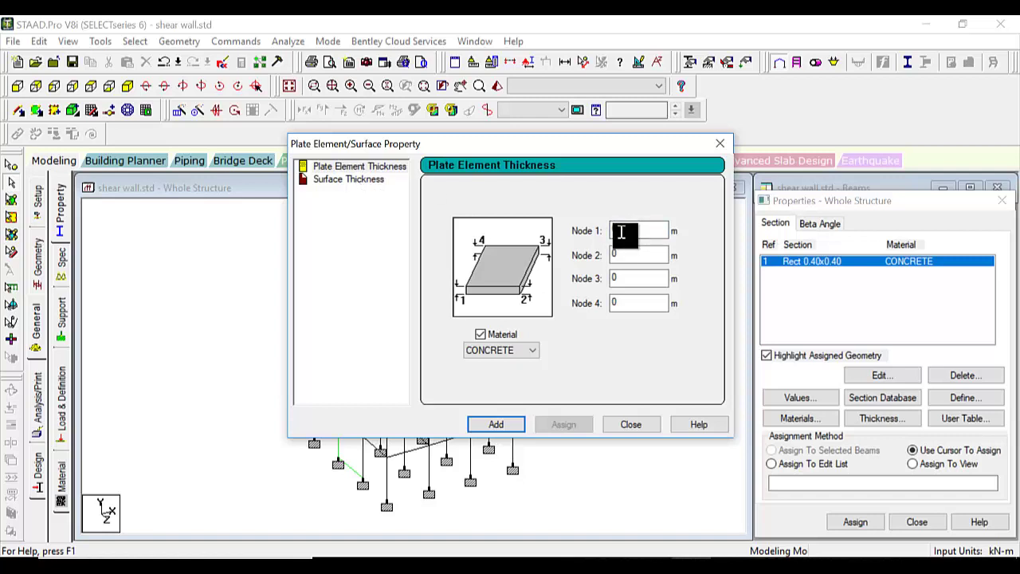
type("0.25")
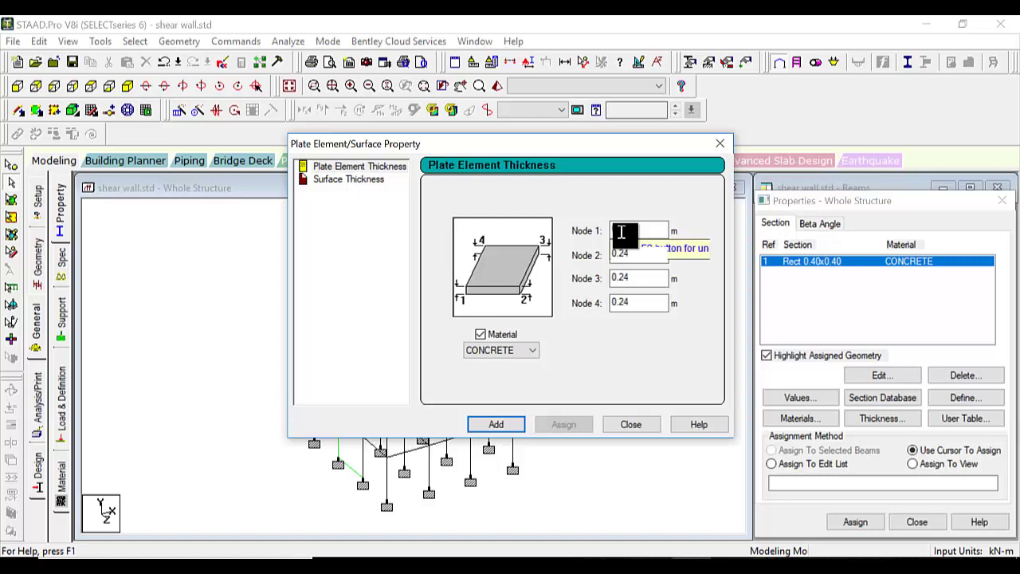
left_click(514, 427)
left_click(630, 425)
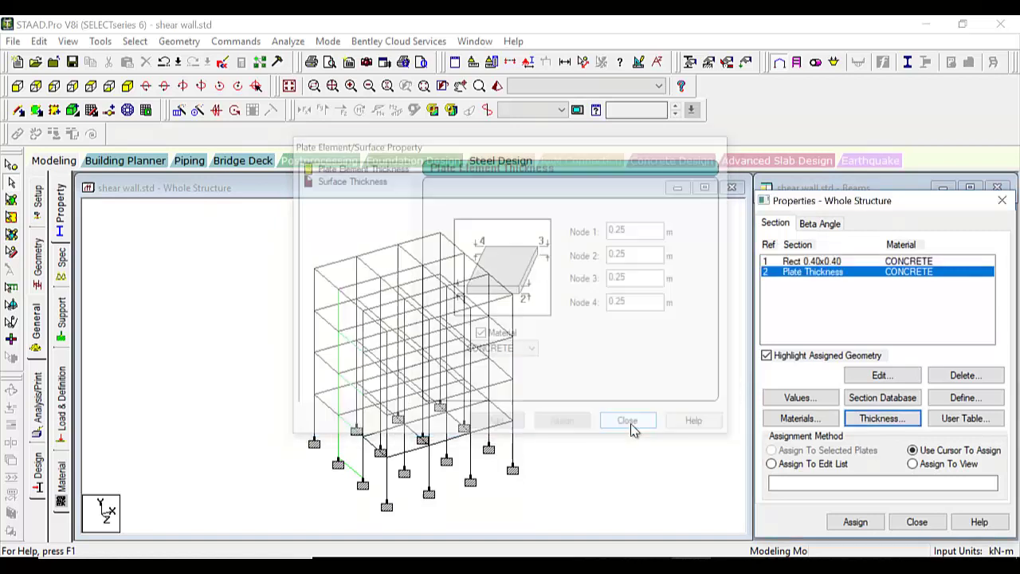
Step: Assign the Rect 0.40x0.40 section to every member in view
left_click(833, 261)
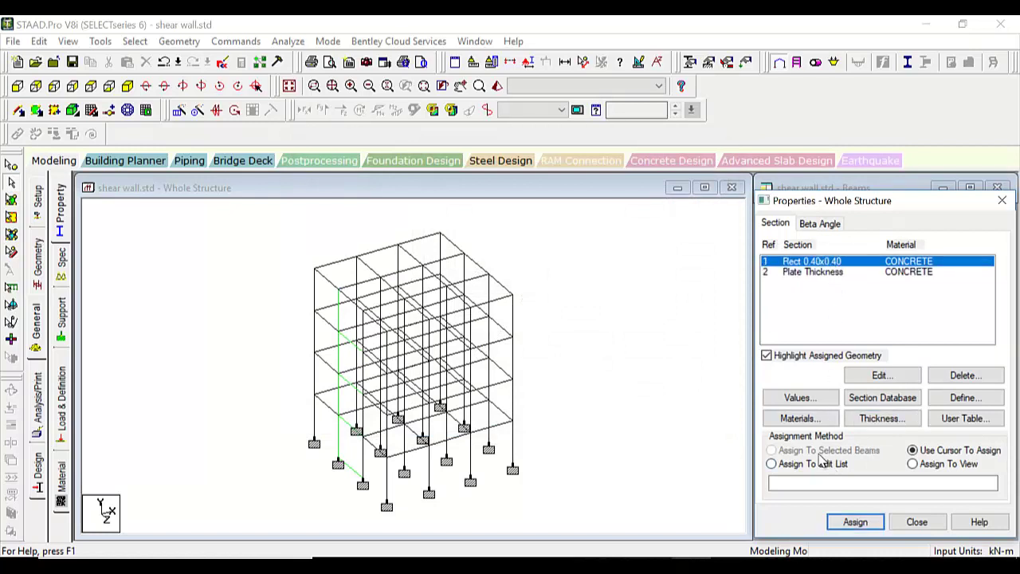
left_click(913, 464)
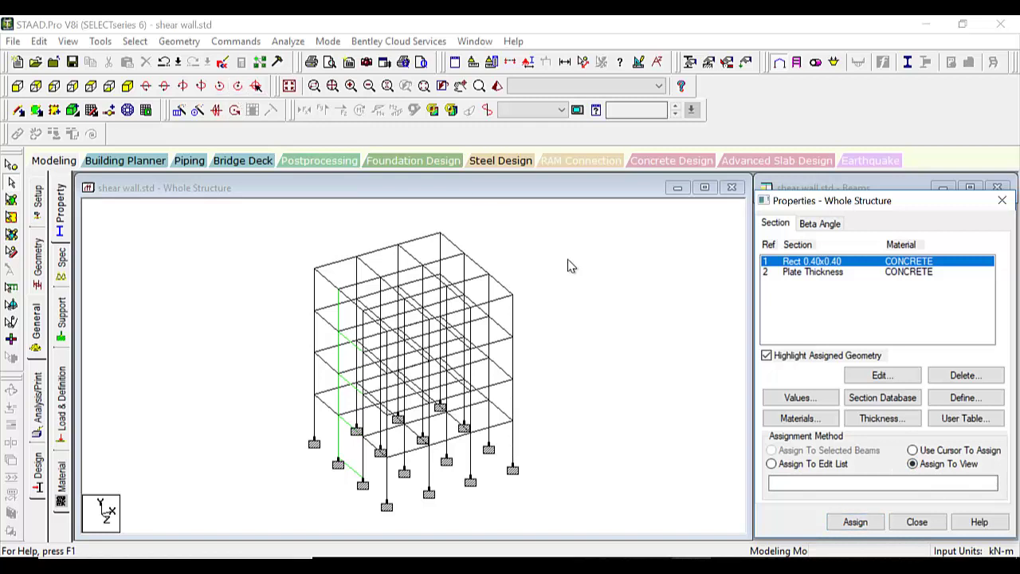
left_click(857, 522)
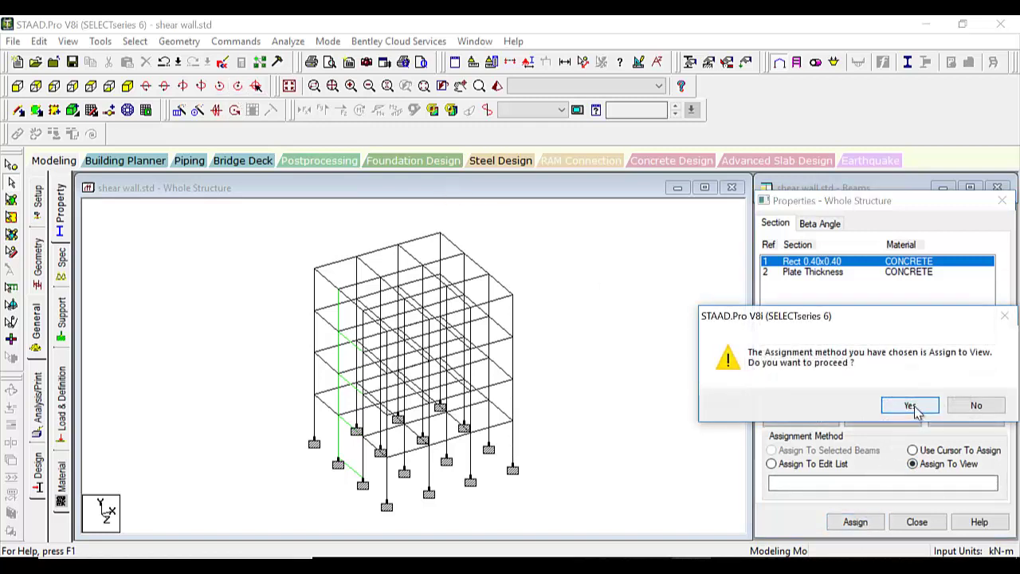
left_click(906, 406)
left_click(627, 368)
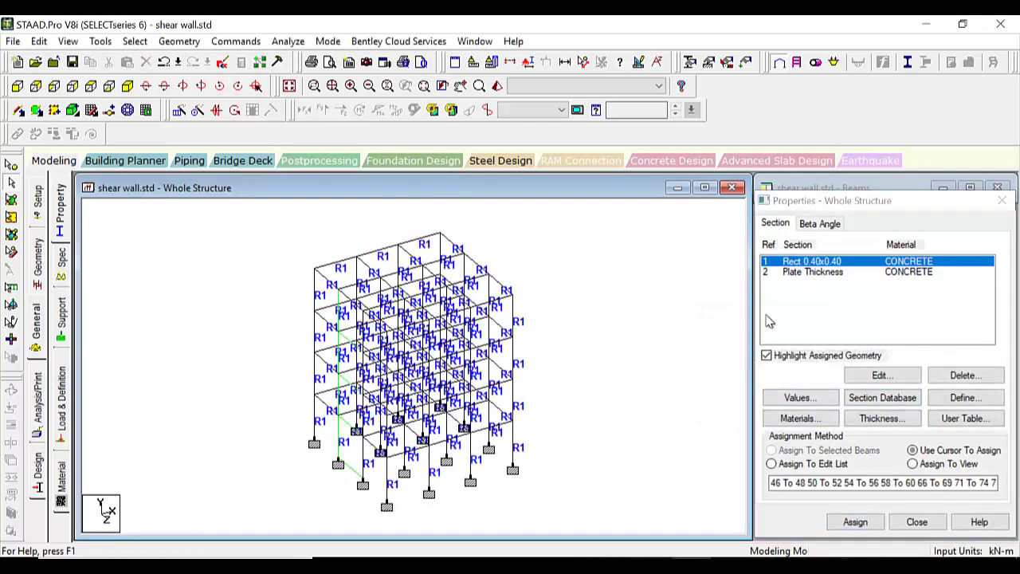
Step: Start assigning the plate thickness to the shear wall plates, beginning with the lower-left plate
left_click(813, 272)
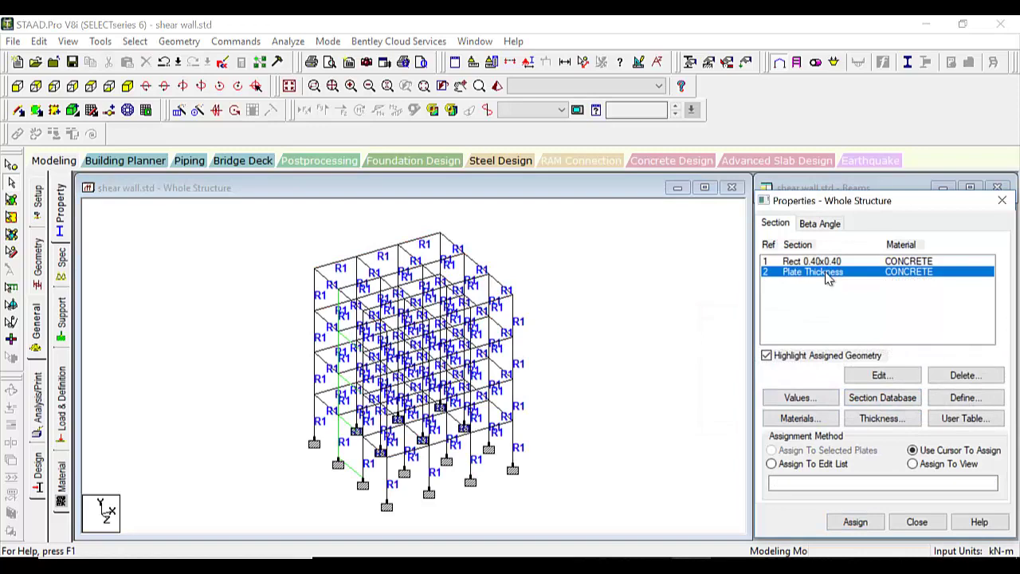
left_click(856, 522)
left_click(353, 456)
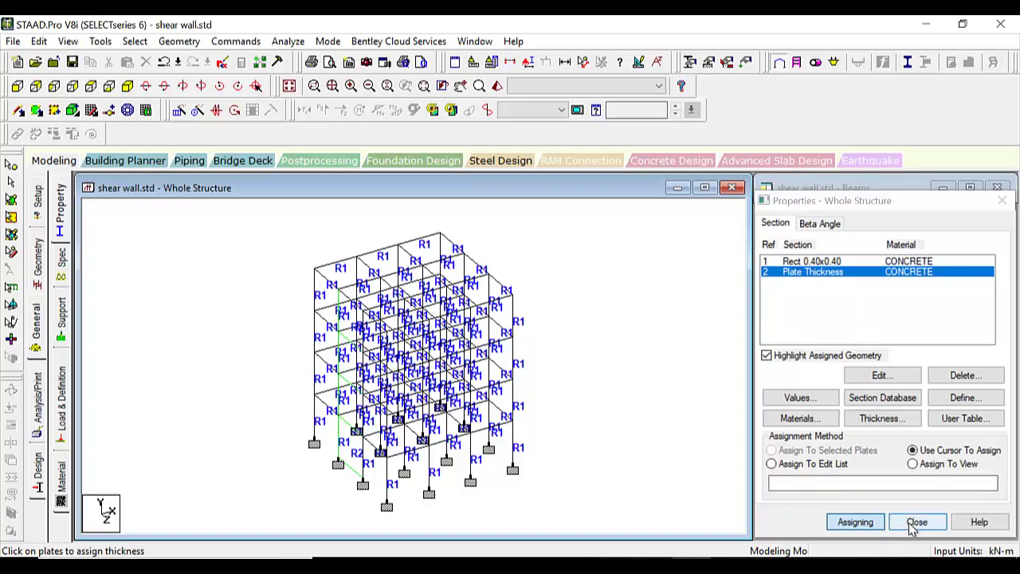
Step: Show the Load & Definition page and a repositioned, enlarged 3D rendered view of the frame
left_click(60, 391)
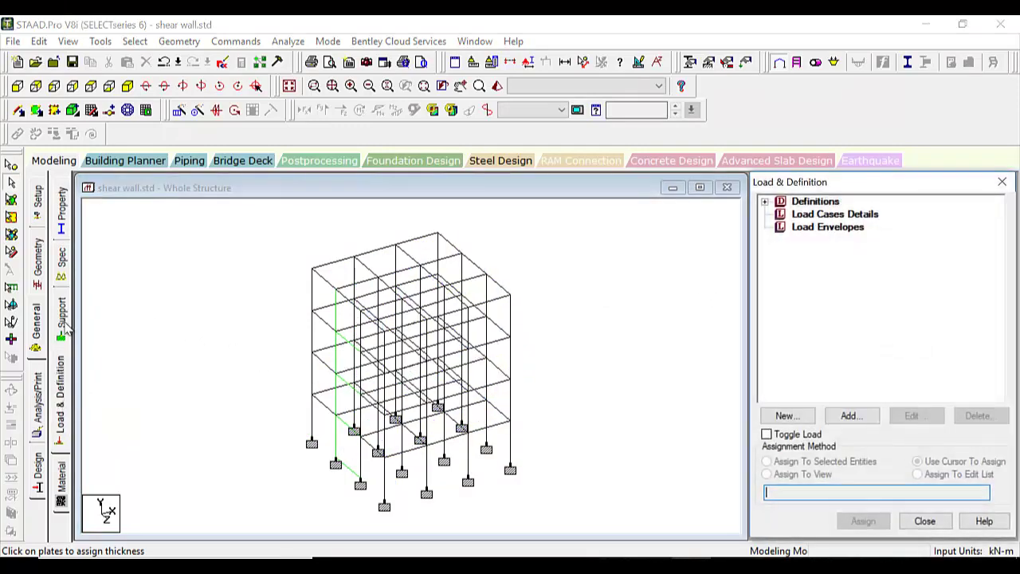
left_click(63, 332)
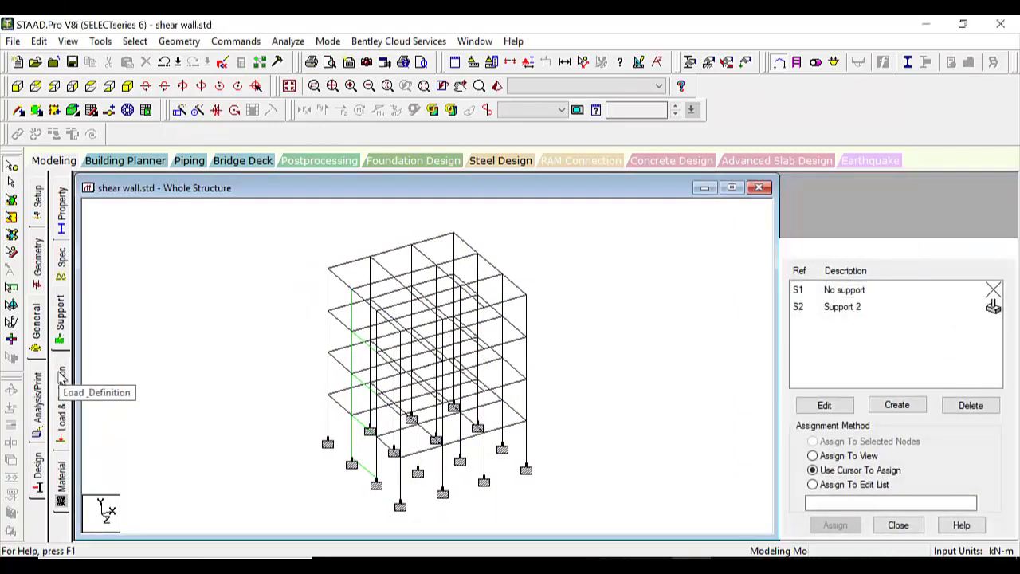
left_click(61, 387)
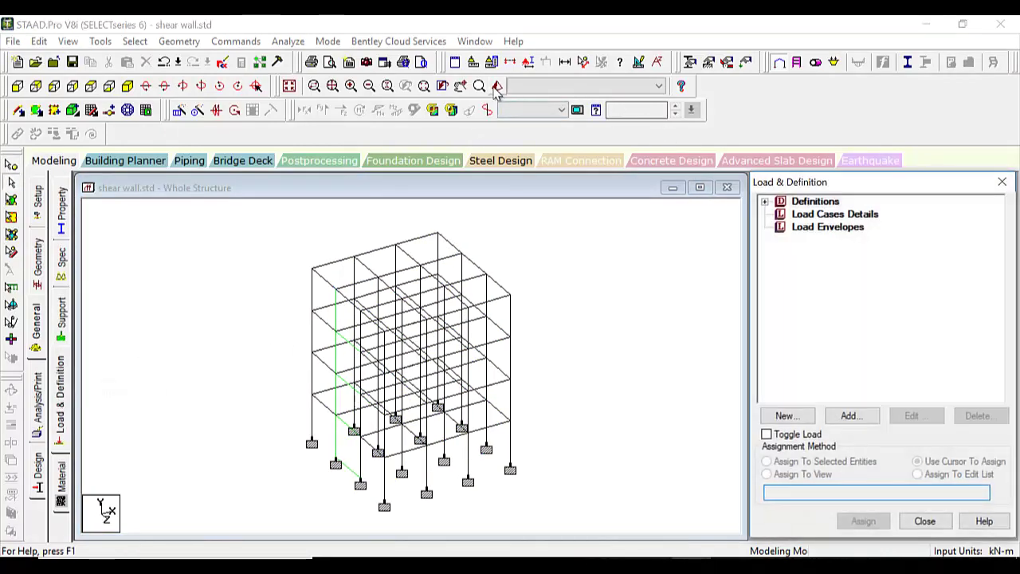
left_click(496, 86)
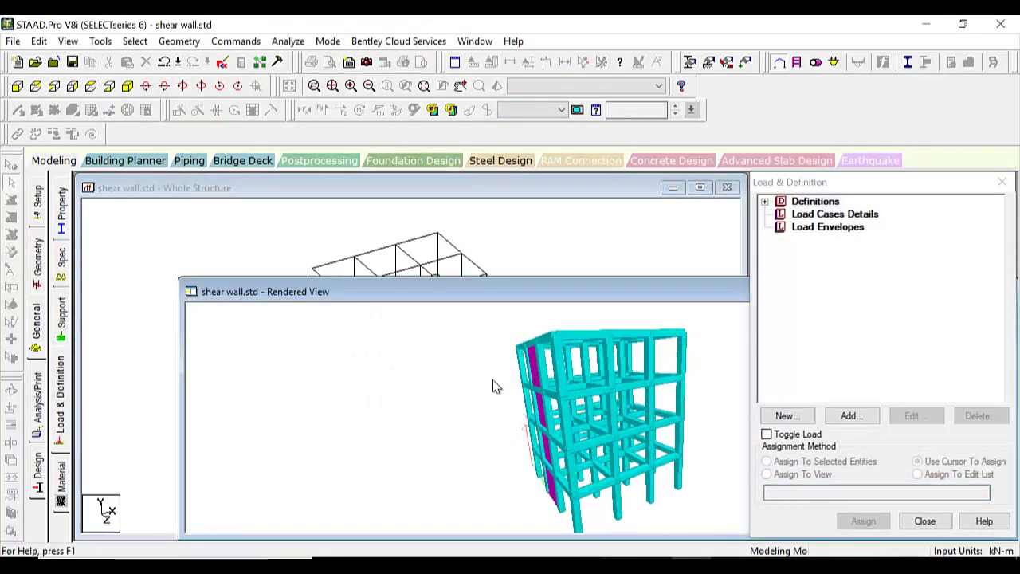
mouse_move(491, 386)
left_mouse_down()
mouse_move(626, 326)
mouse_move(637, 369)
mouse_move(637, 327)
mouse_move(626, 355)
mouse_move(594, 357)
mouse_move(547, 402)
mouse_move(545, 382)
mouse_move(562, 368)
mouse_move(614, 365)
mouse_move(514, 421)
mouse_move(463, 409)
mouse_move(572, 414)
mouse_move(690, 378)
mouse_move(554, 367)
mouse_move(556, 350)
mouse_move(526, 376)
mouse_move(476, 358)
mouse_move(491, 395)
mouse_move(494, 382)
left_mouse_up()
left_click_drag(499, 288, 424, 195)
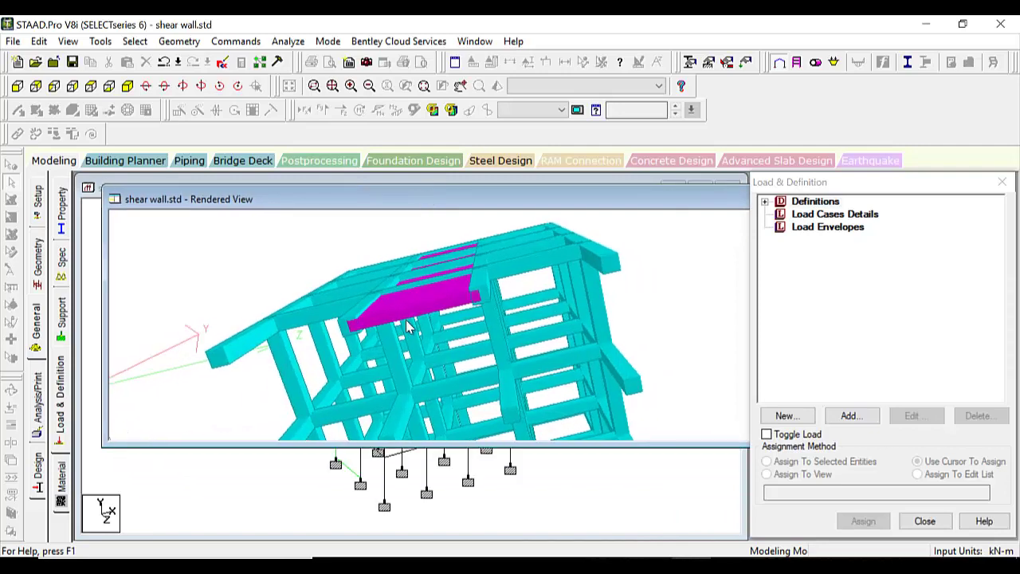
left_click_drag(427, 445, 427, 528)
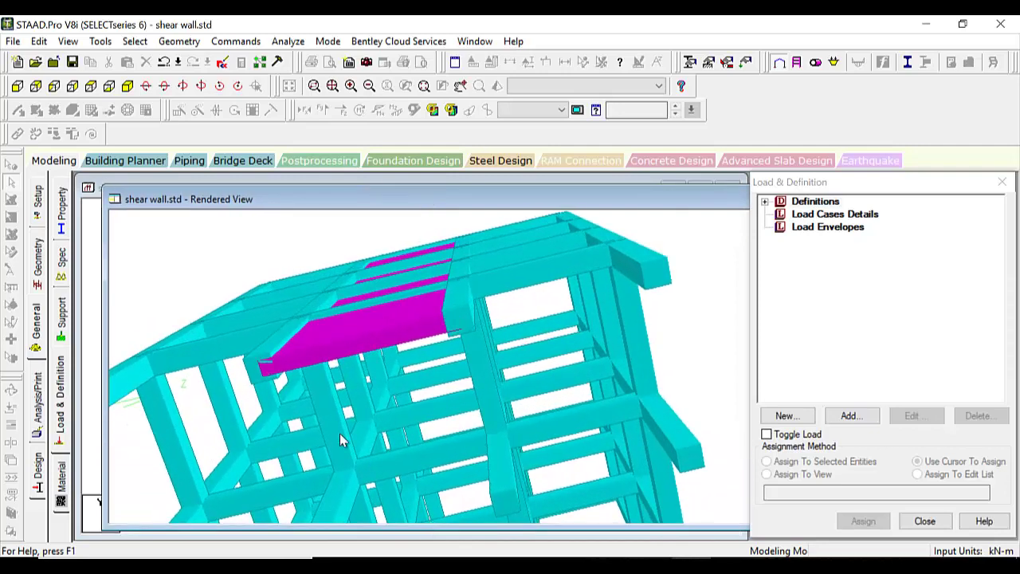
mouse_move(265, 363)
left_mouse_down()
mouse_move(246, 365)
mouse_move(268, 346)
left_mouse_up()
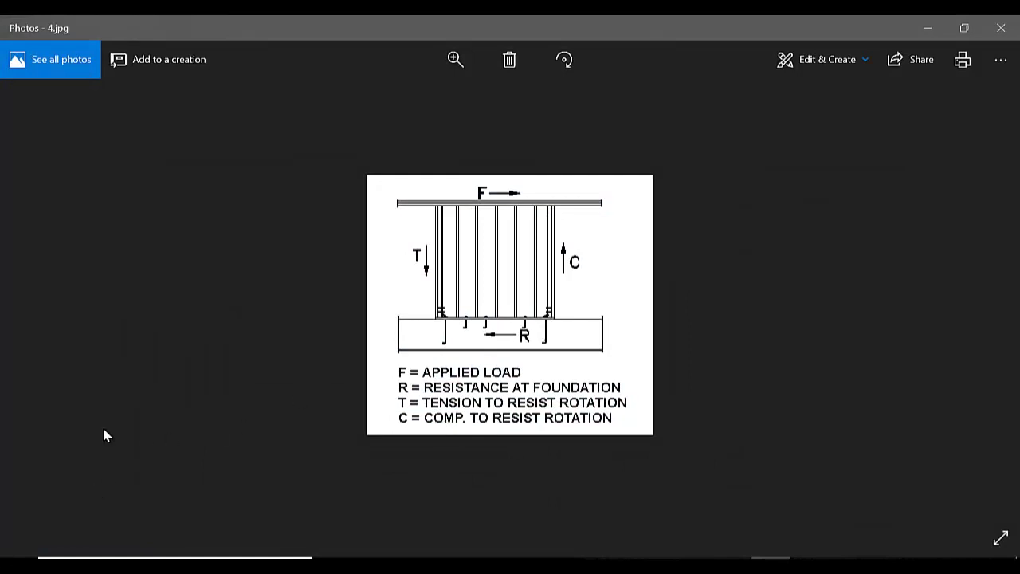
Step: Page back from 4.jpg to 1.jpg in Photos, then minimize it to return to STAAD.Pro
left_click(32, 315)
left_click(32, 315)
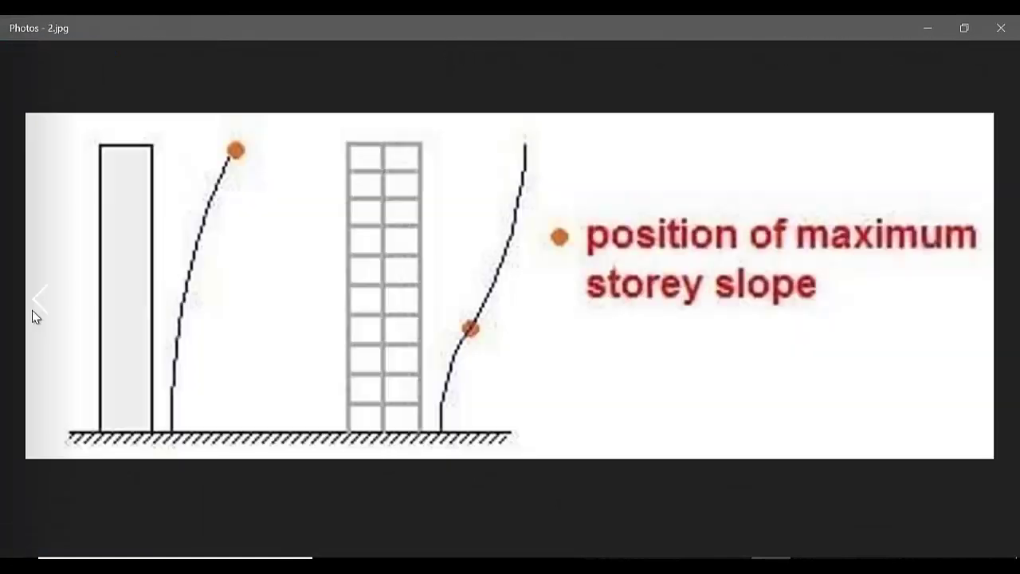
left_click(32, 315)
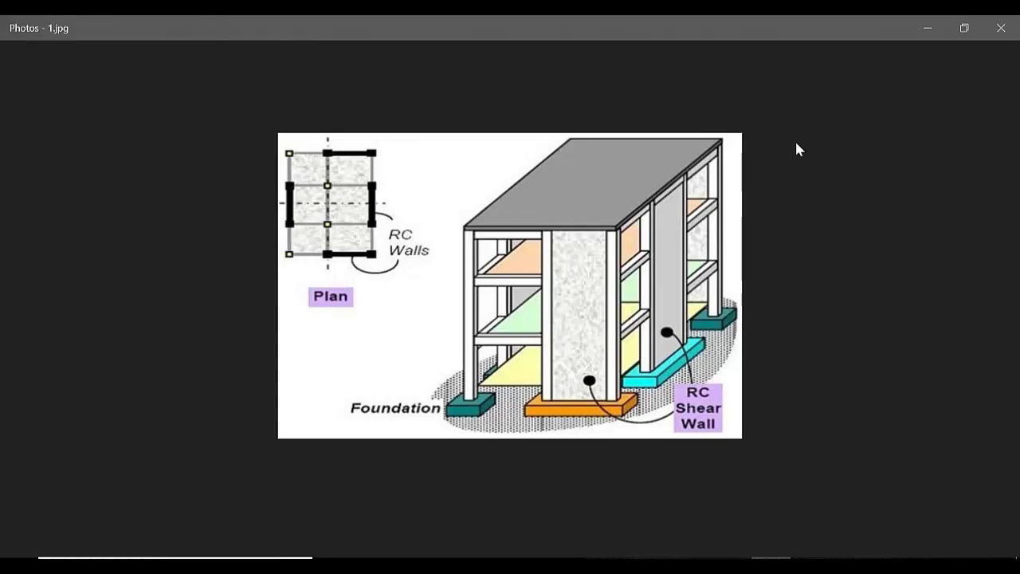
left_click(930, 32)
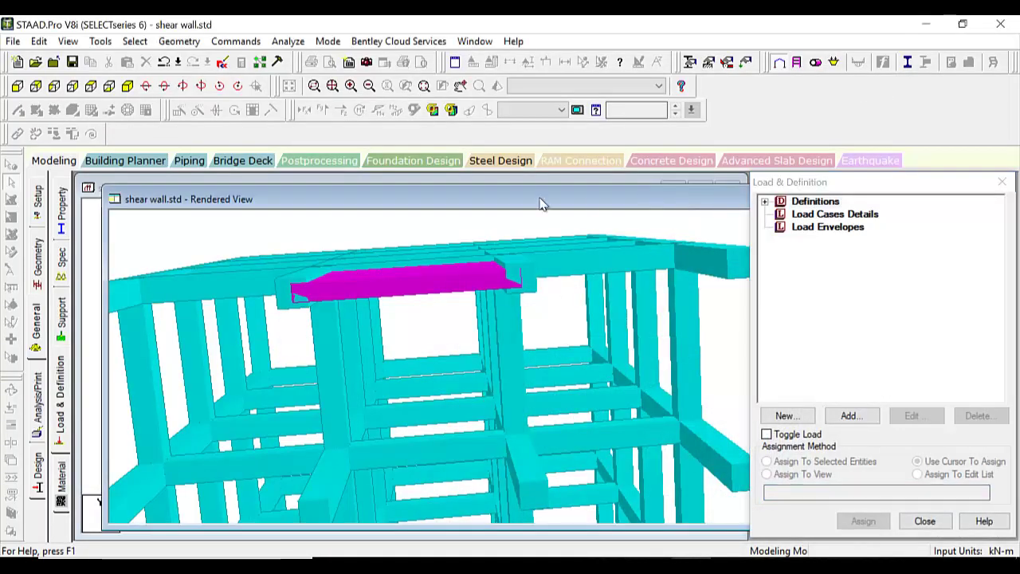
Step: Close the rendered view and create primary load case 1 of type Dead titled Dead
left_click_drag(542, 203, 335, 219)
left_click(726, 208)
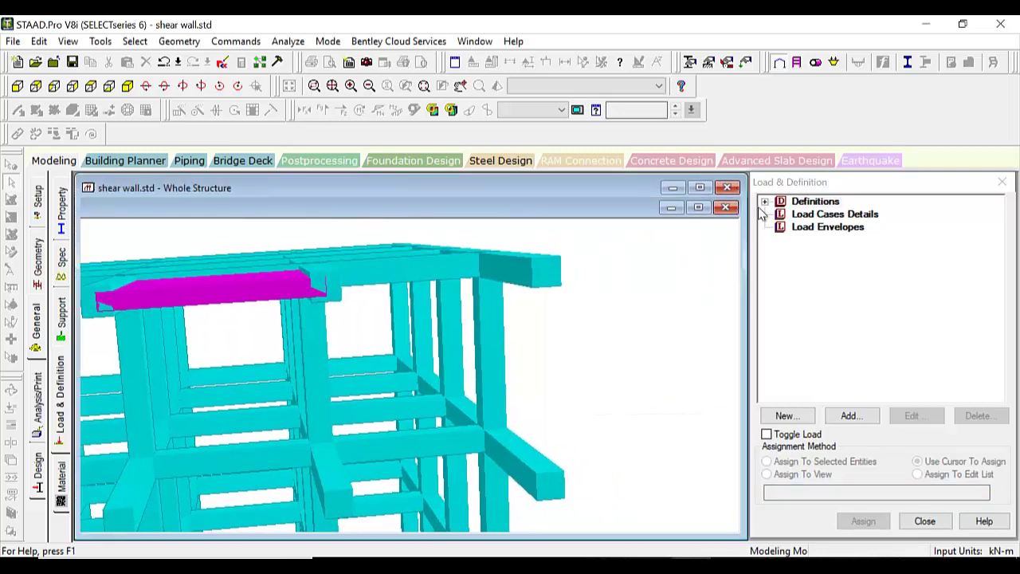
left_click(806, 218)
left_click(850, 416)
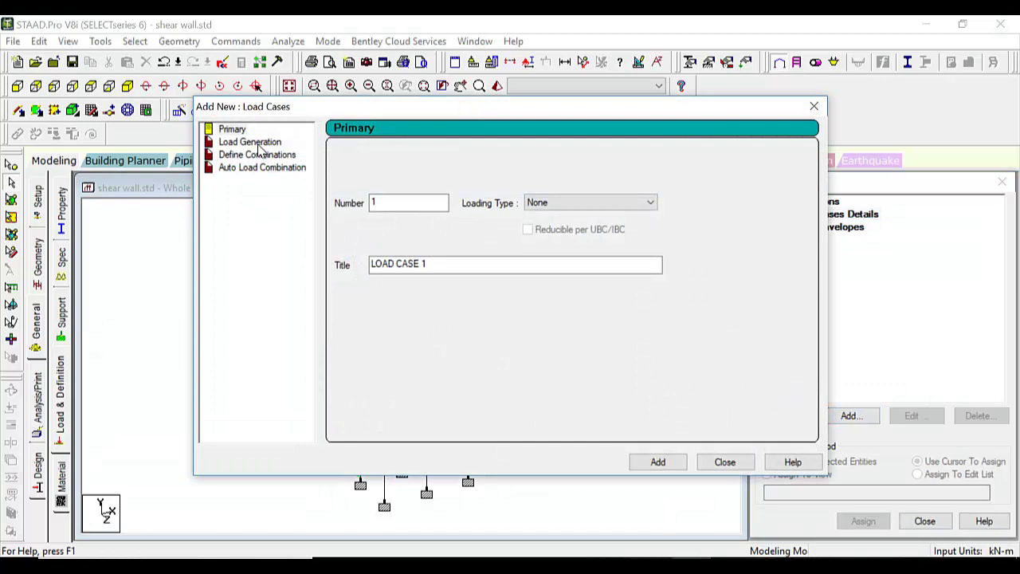
left_click(551, 202)
left_click(552, 216)
left_click_drag(453, 267, 346, 284)
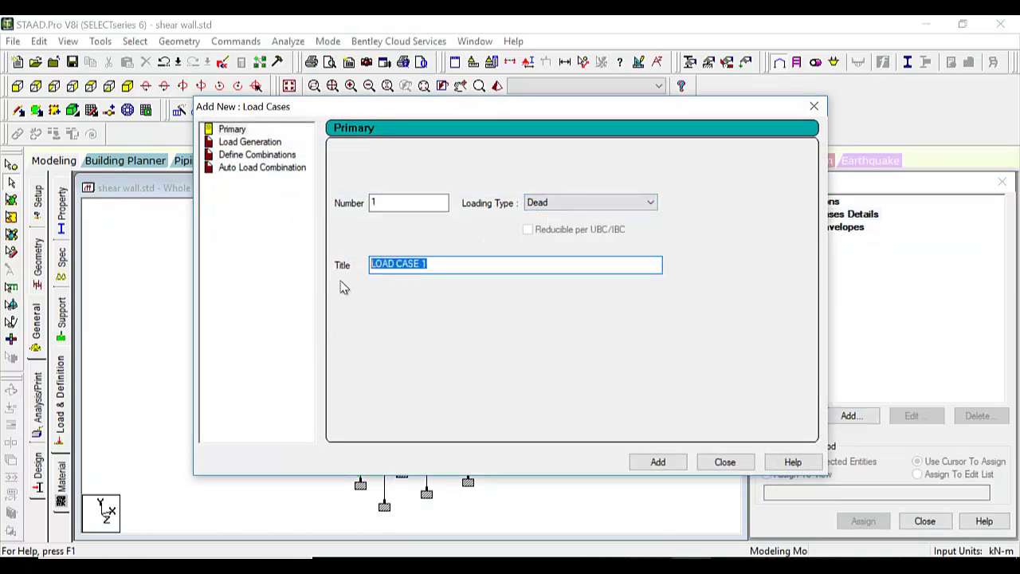
type("Dead")
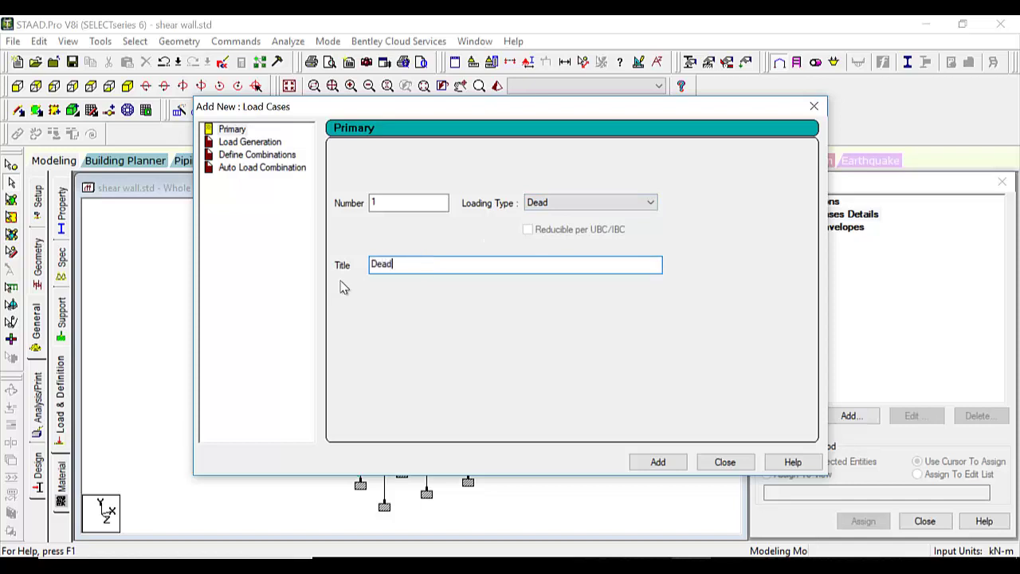
left_click(673, 465)
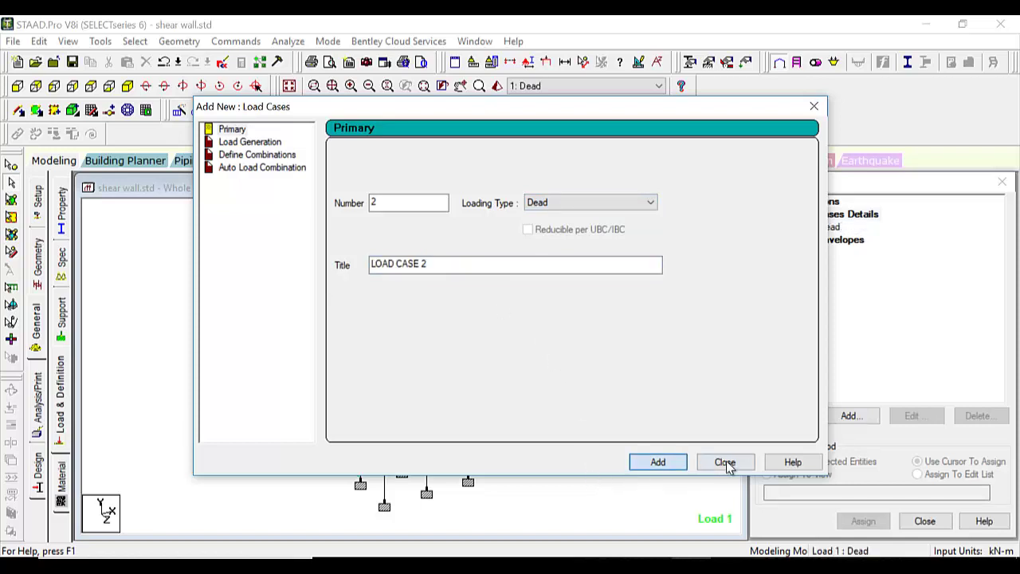
left_click(725, 462)
Step: Add a SELFWEIGHT Y -1 load item to load case 1
left_click(827, 228)
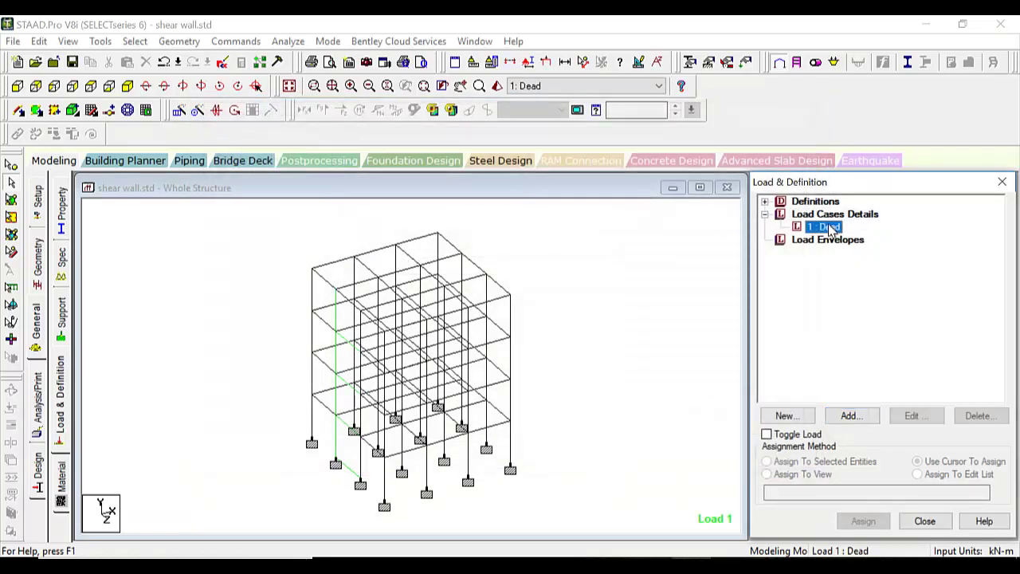
left_click(854, 415)
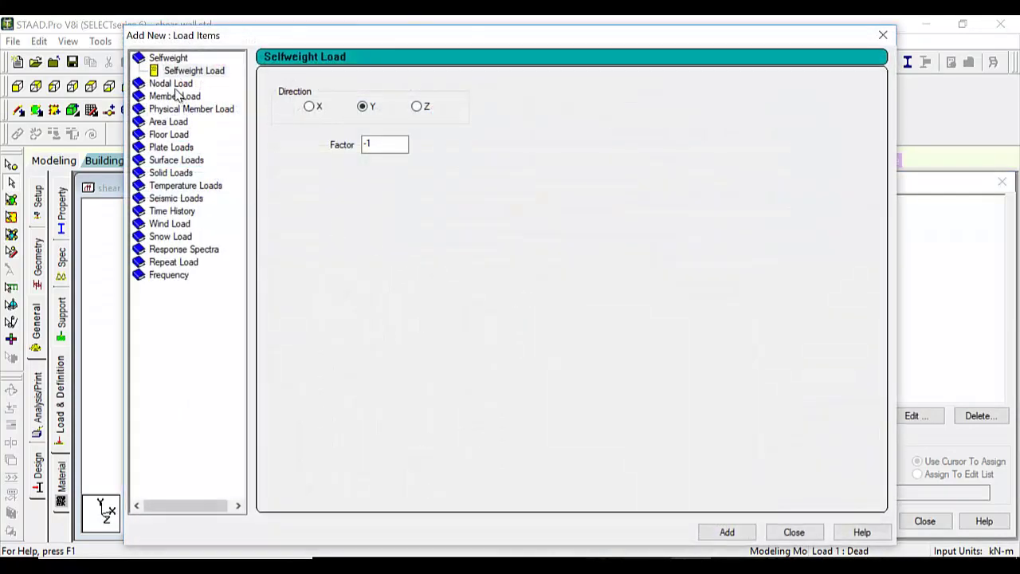
left_click(729, 534)
left_click(799, 534)
Step: Assign the SELFWEIGHT Y -1 load to every member and plate in view
left_click(858, 231)
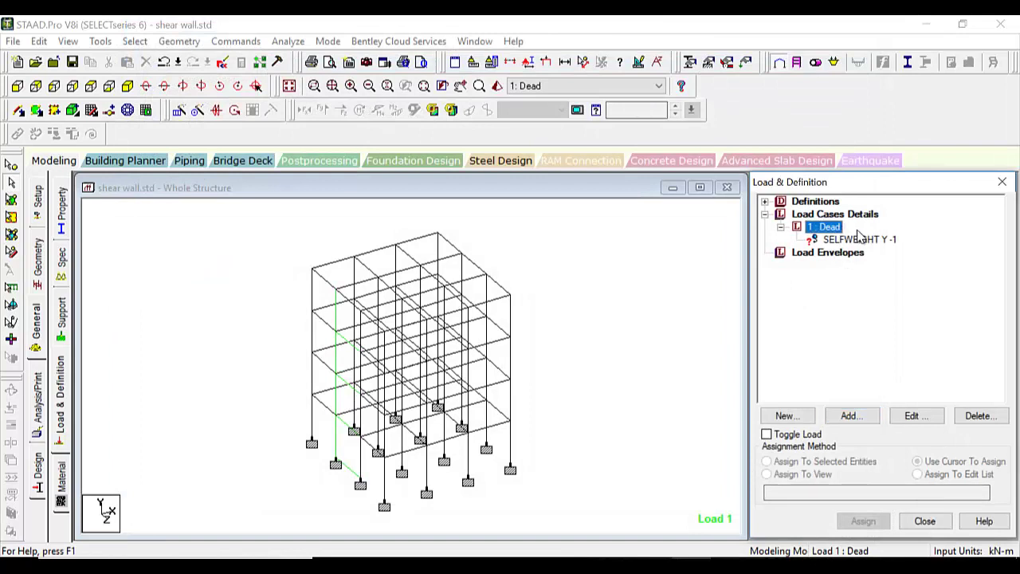
left_click(860, 239)
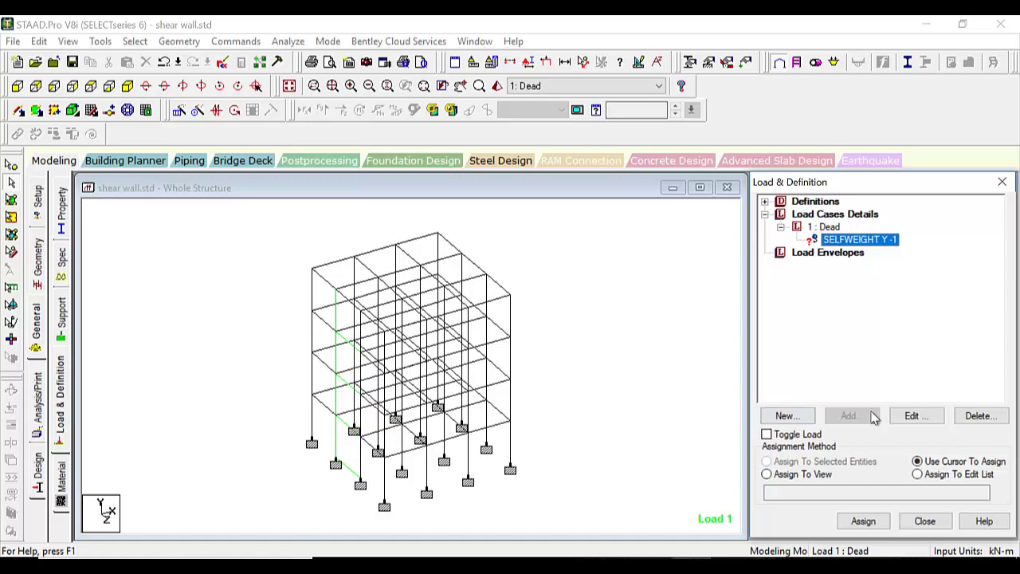
left_click(815, 481)
left_click(864, 522)
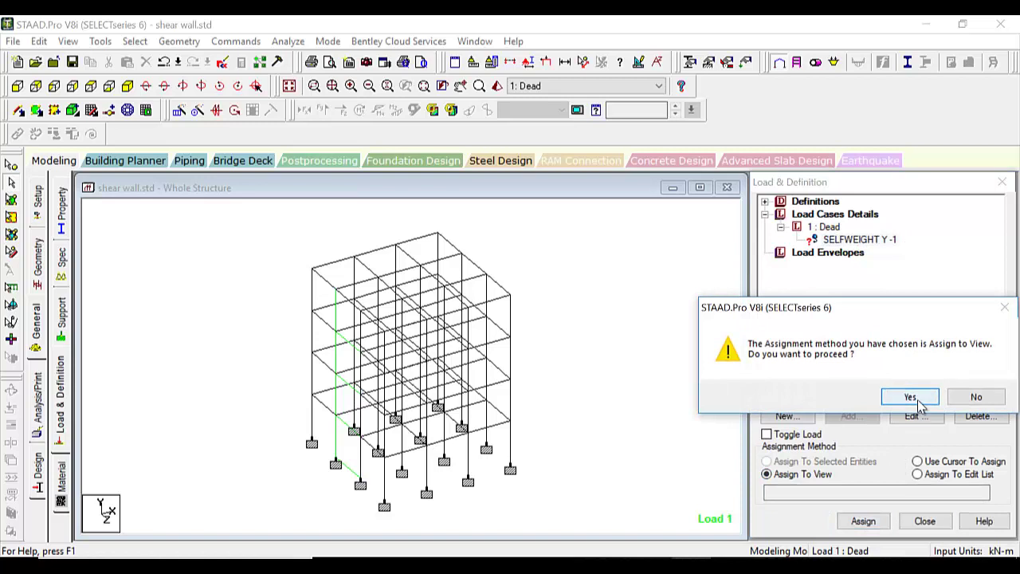
left_click(910, 397)
left_click(235, 287)
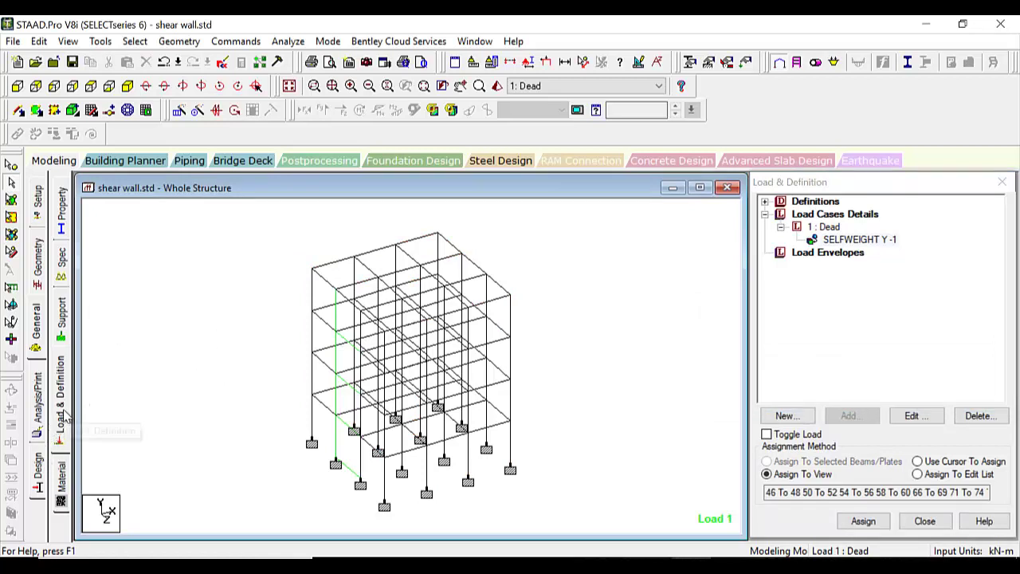
Step: Add a PERFORM ANALYSIS PRINT ALL command after load case 1, then go to concrete design
left_click(40, 435)
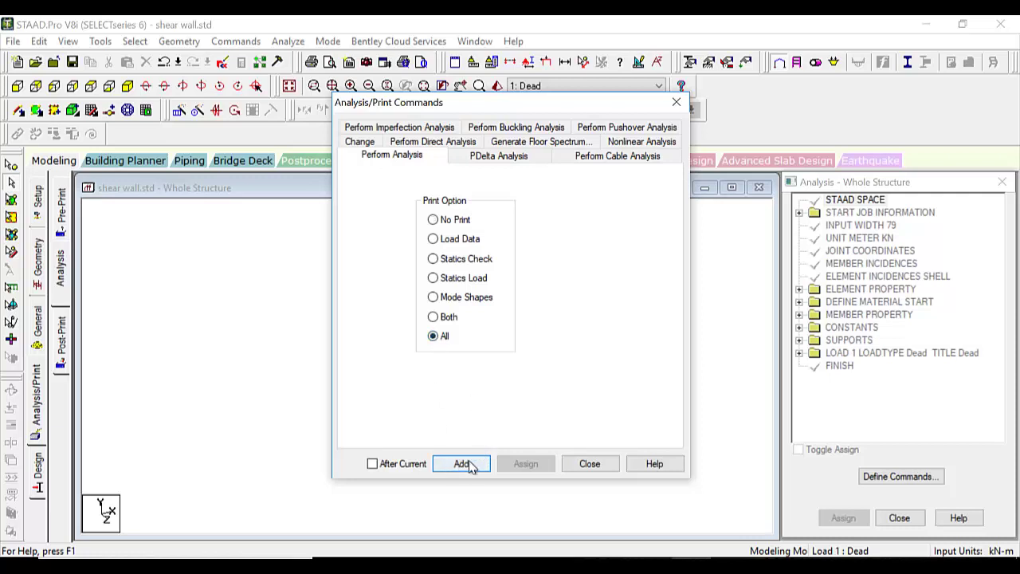
left_click(471, 464)
left_click(590, 464)
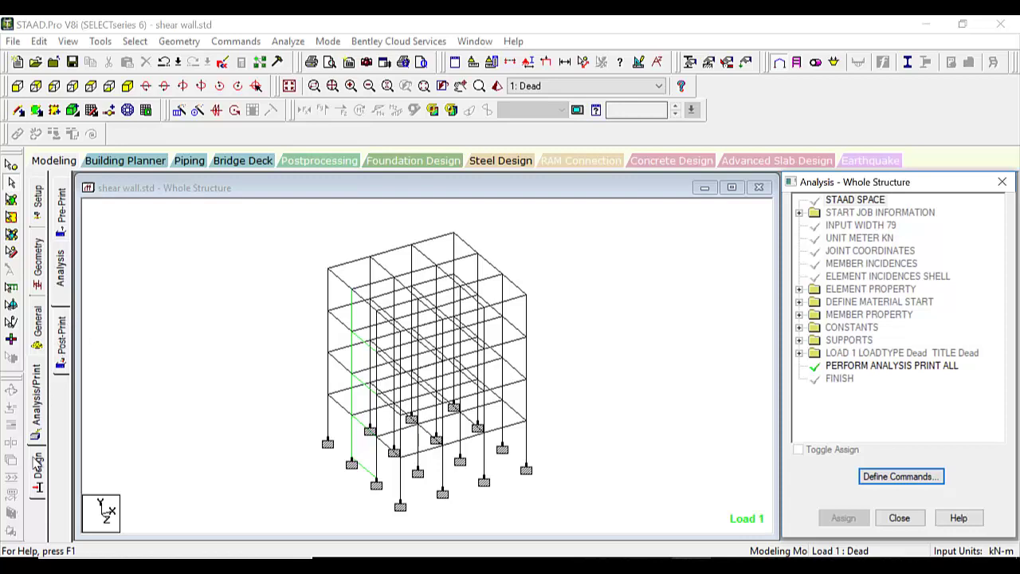
left_click(36, 466)
left_click(67, 269)
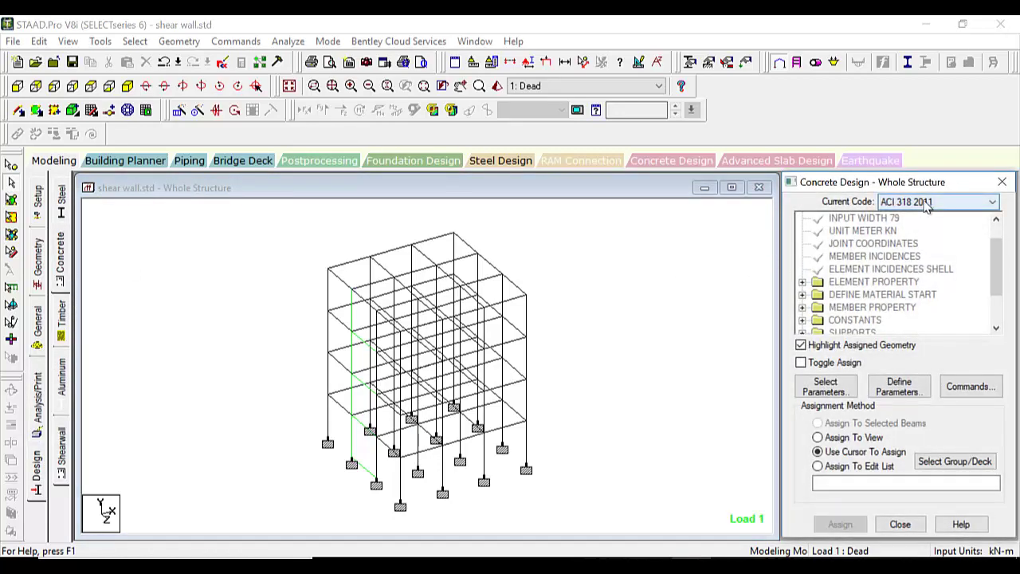
Step: Set the concrete design code to IS456 and save the model
left_click(926, 204)
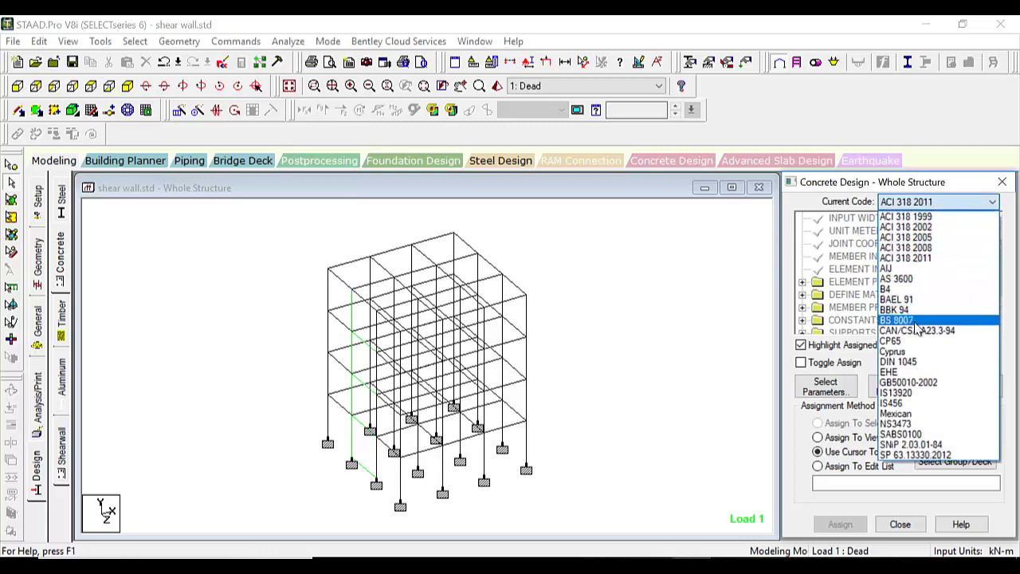
left_click(927, 402)
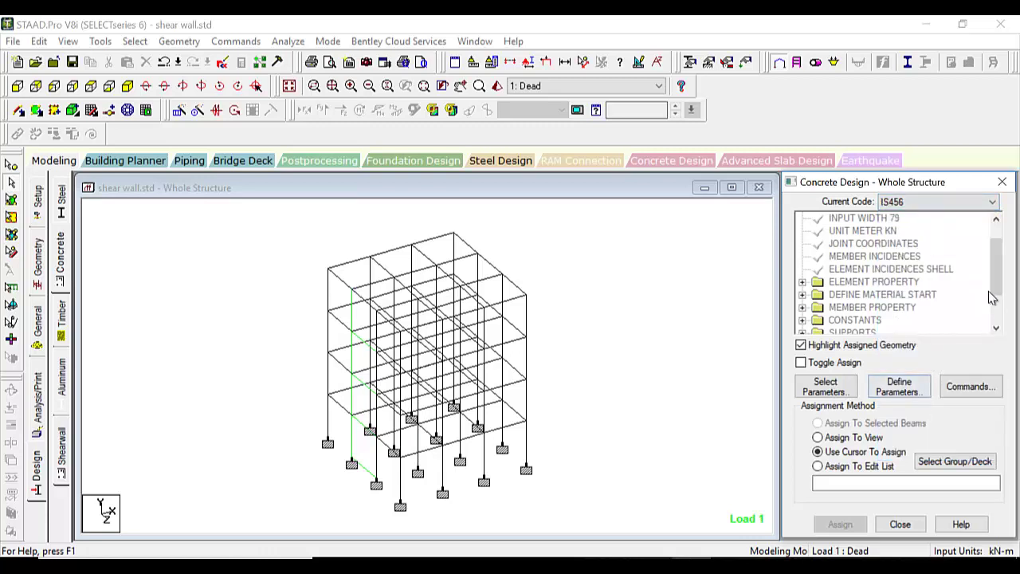
left_click(1000, 316)
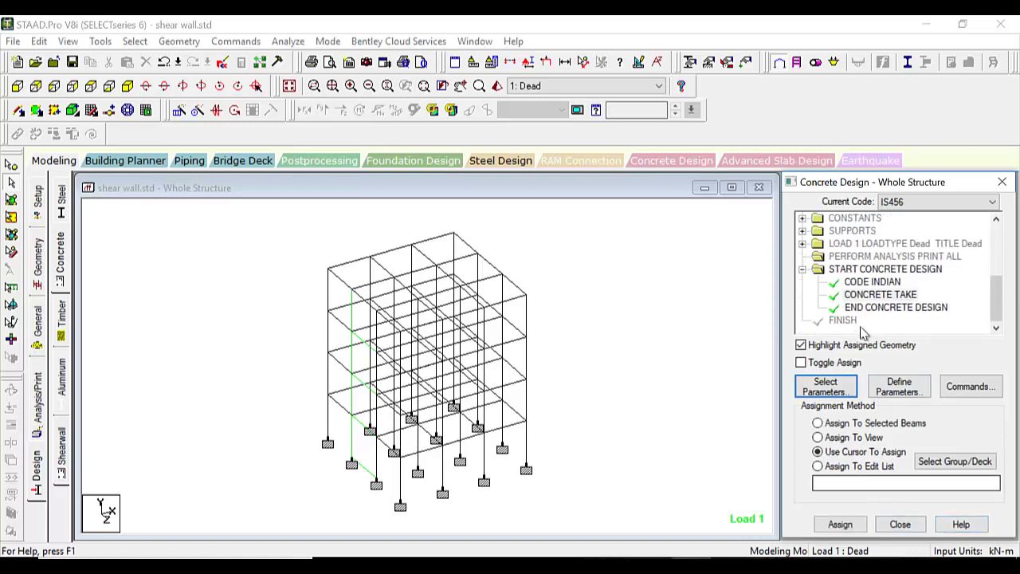
left_click(890, 402)
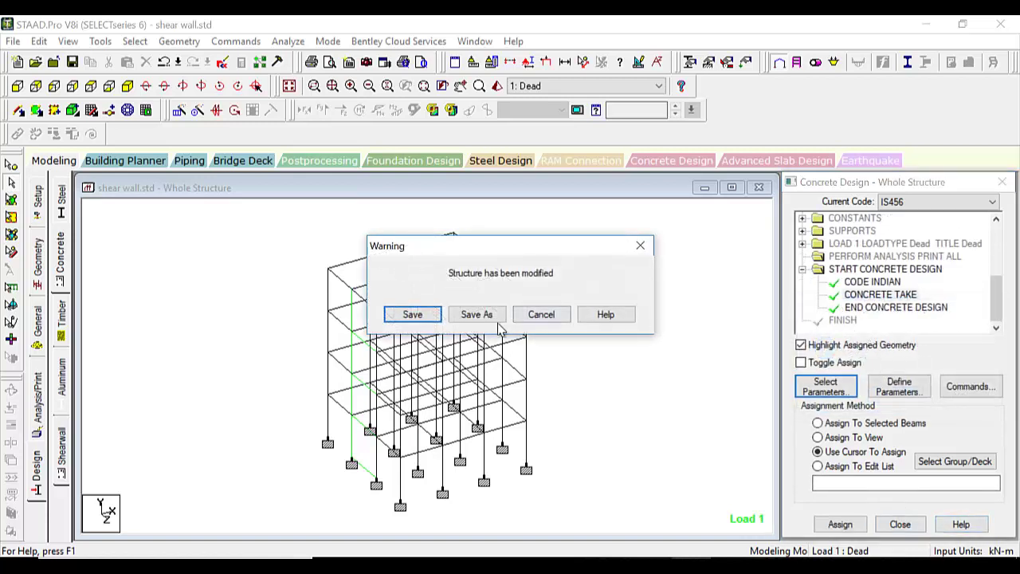
left_click(415, 318)
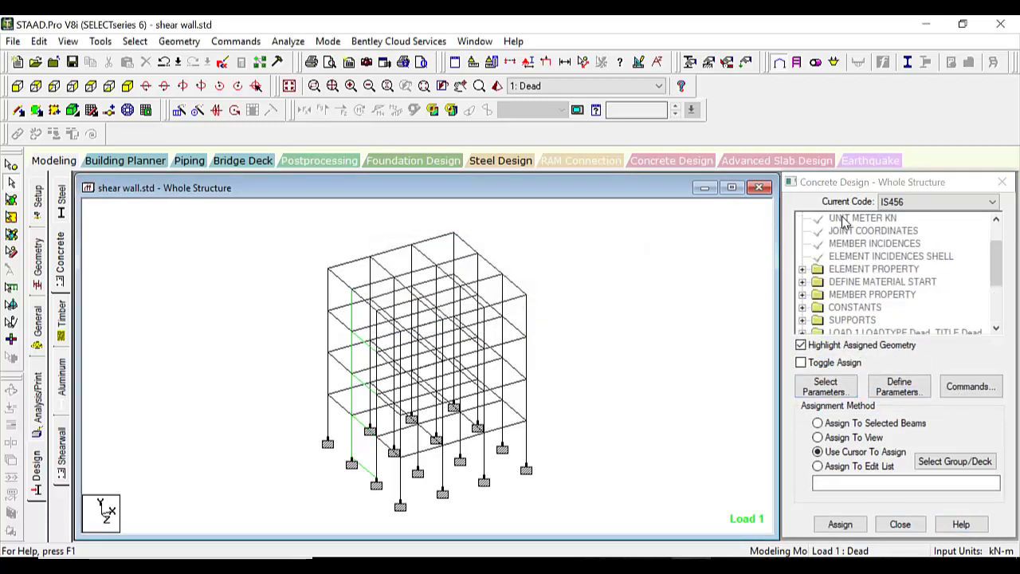
Step: Clear the design parameter list and add Fc, Fymain and Fysec
left_click(827, 388)
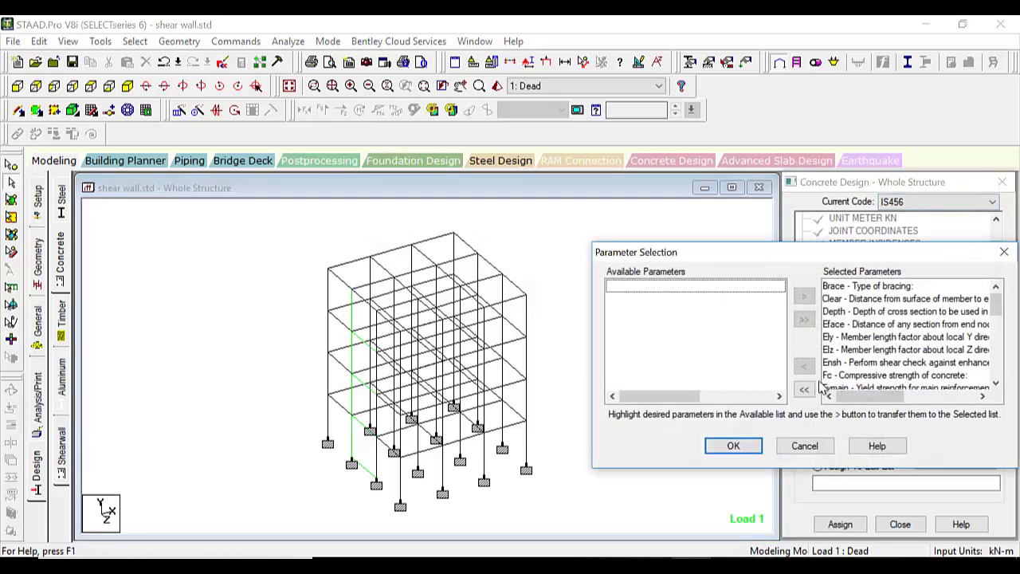
left_click(804, 389)
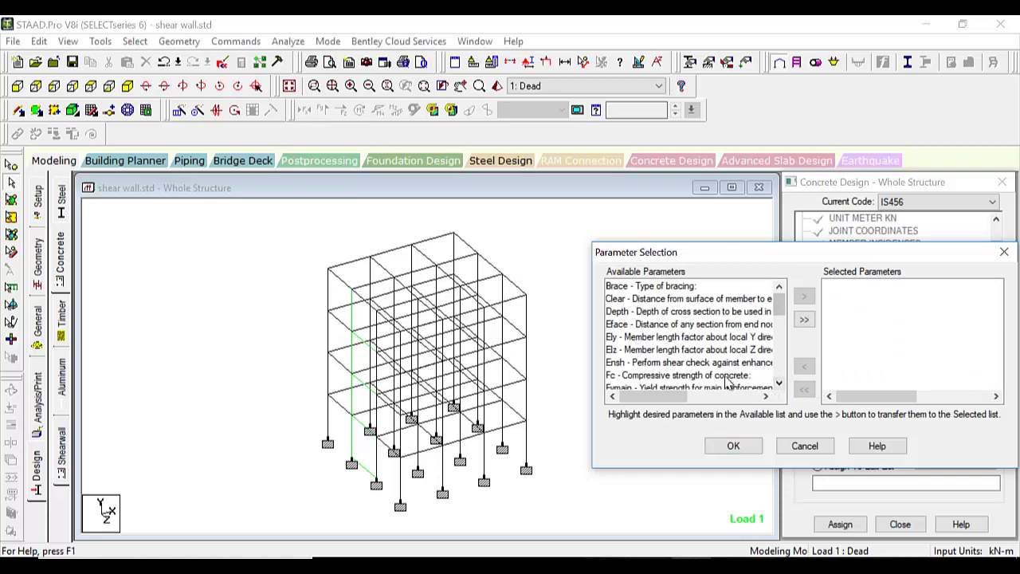
left_click(730, 381)
left_click(805, 297)
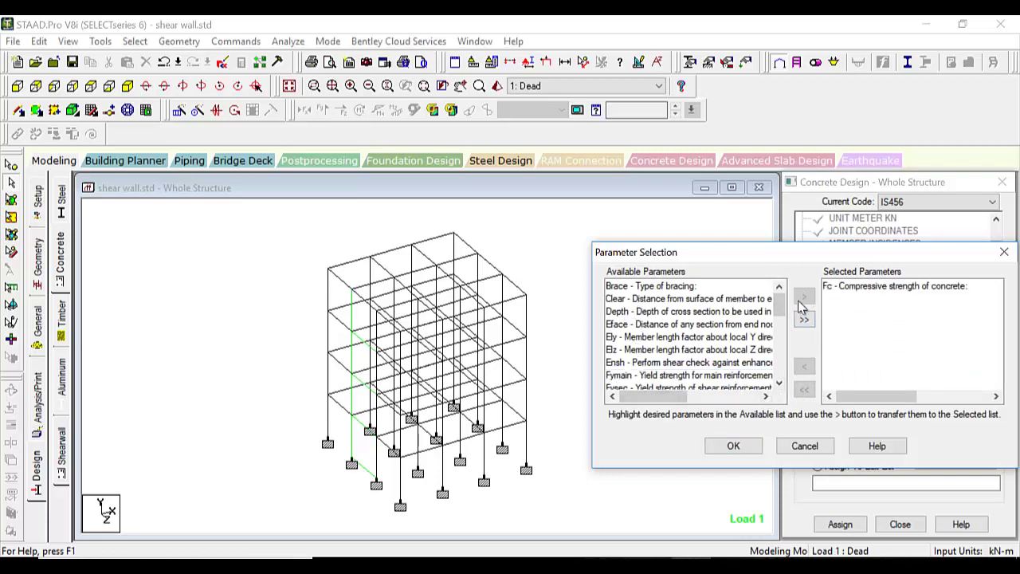
left_click(738, 375)
left_click(804, 297)
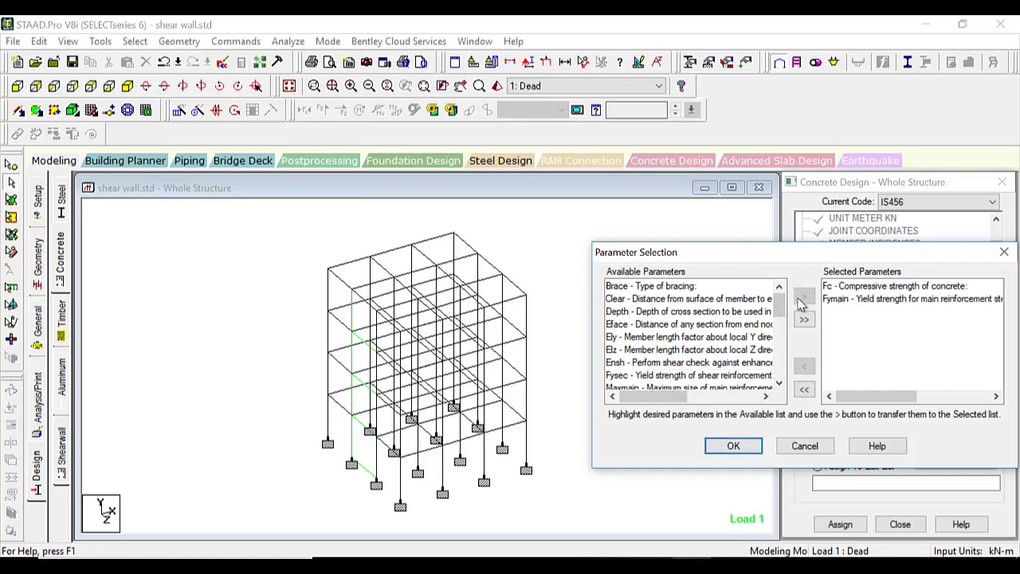
left_click(705, 376)
left_click(805, 297)
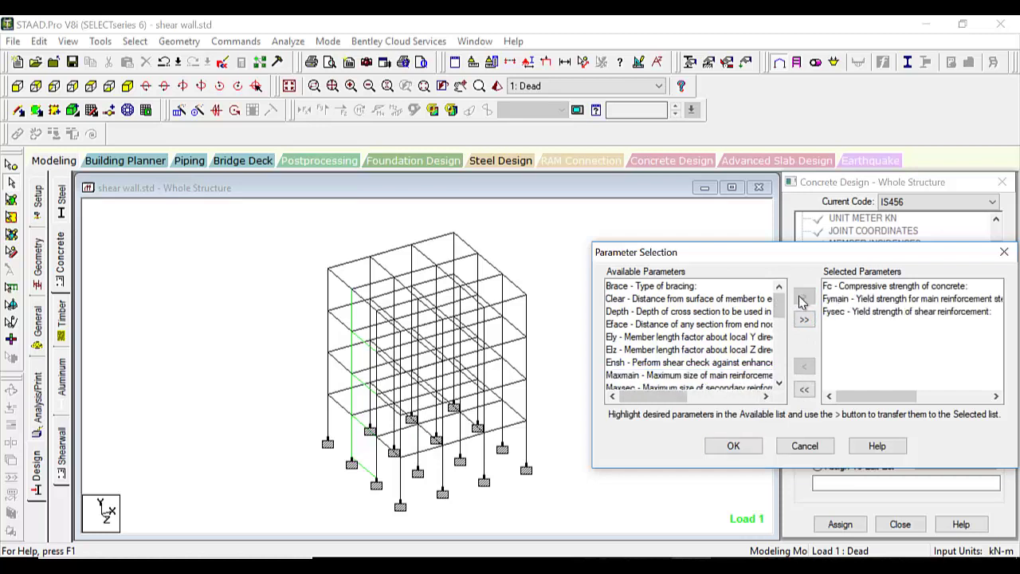
Step: Add Maxmain, Maxsec, Minmain and Minsec to the parameters and confirm
left_click(690, 377)
left_click(804, 298)
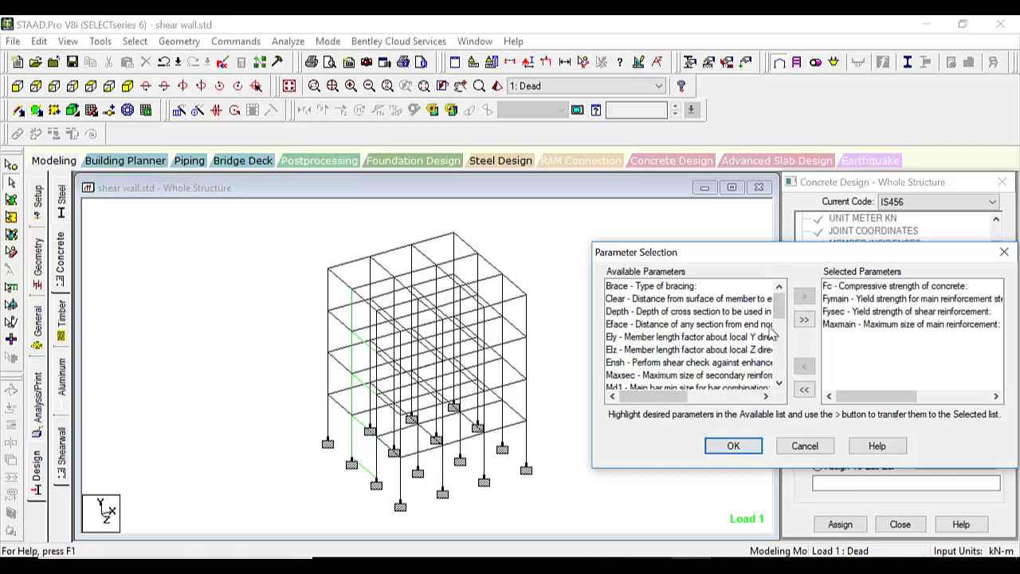
left_click(724, 376)
left_click(803, 298)
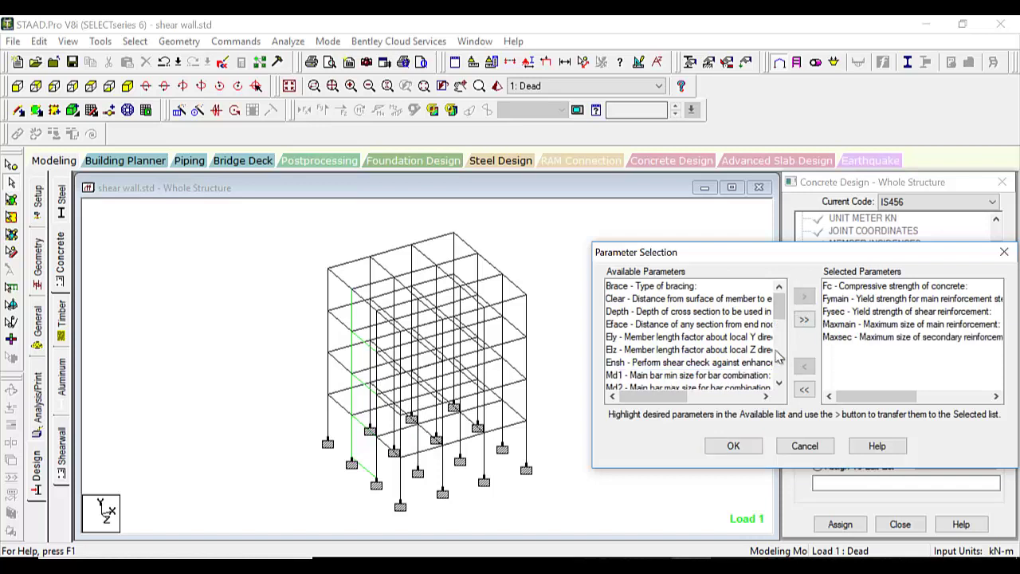
left_click_drag(783, 319, 784, 338)
left_click(722, 339)
left_click(803, 297)
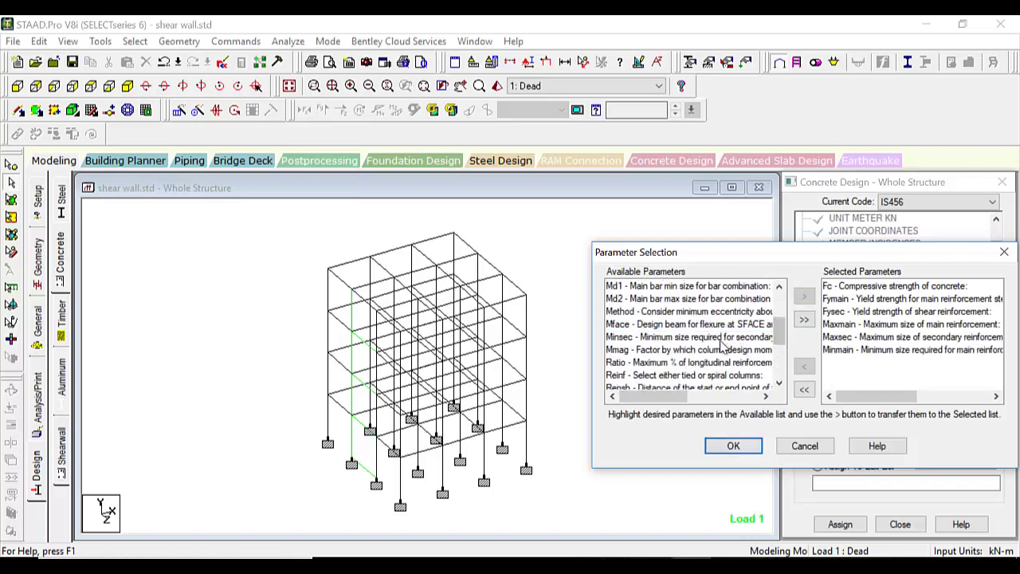
left_click(722, 339)
left_click(804, 298)
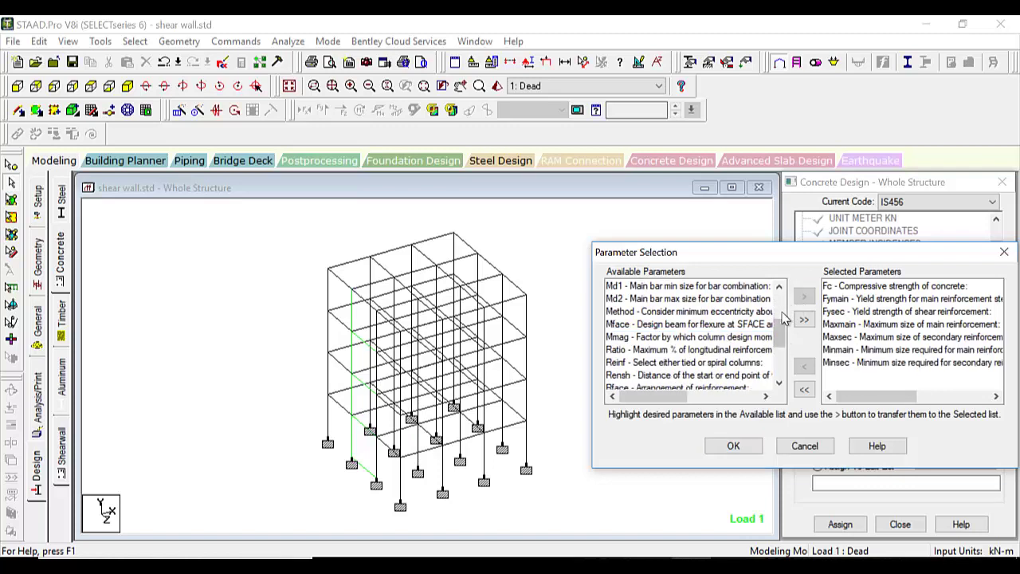
left_click_drag(781, 333, 781, 359)
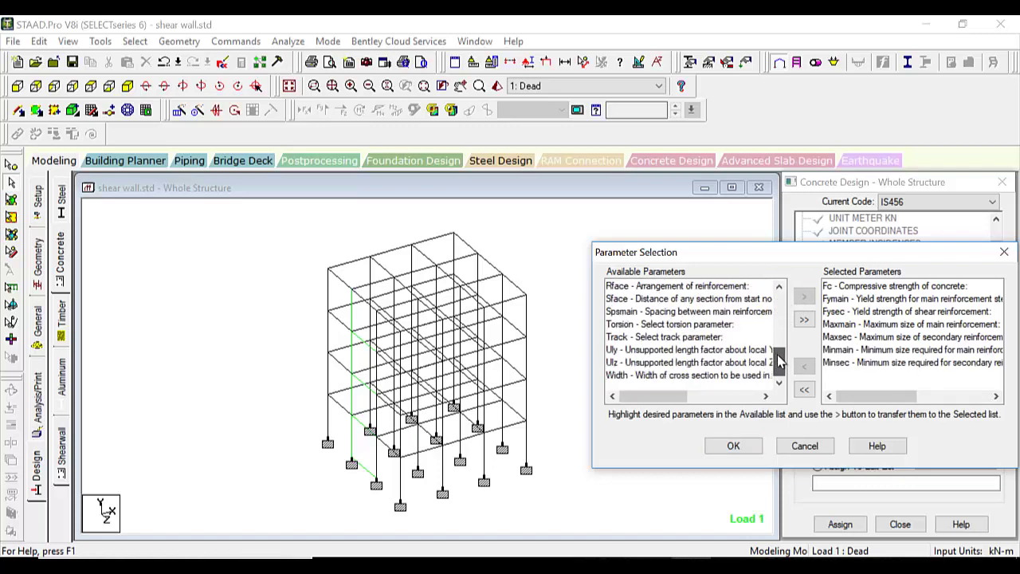
left_click(735, 446)
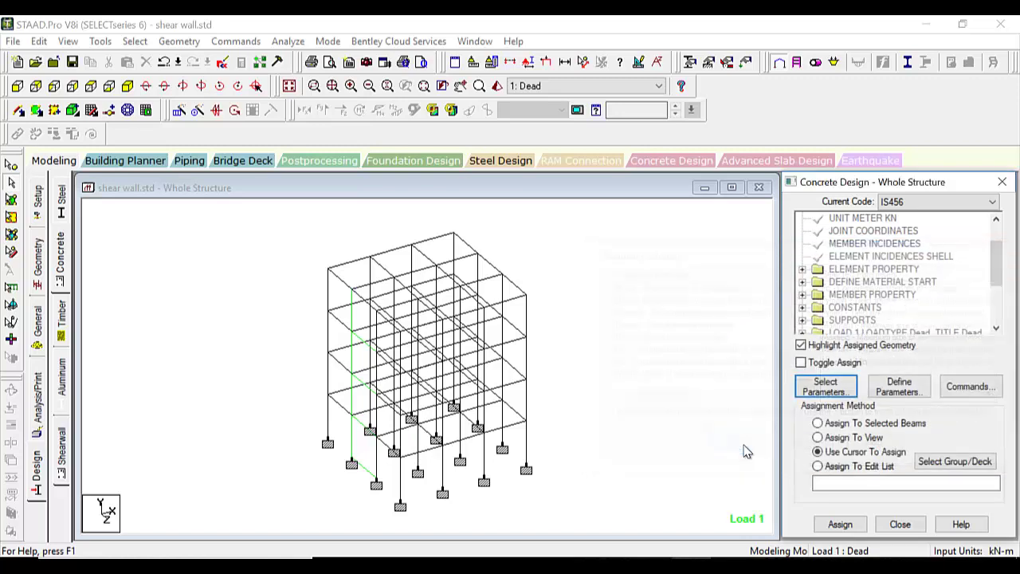
Step: Add IS456 parameters FC 25000, FYMAIN 500000 and FYSEC 500000
left_click(898, 395)
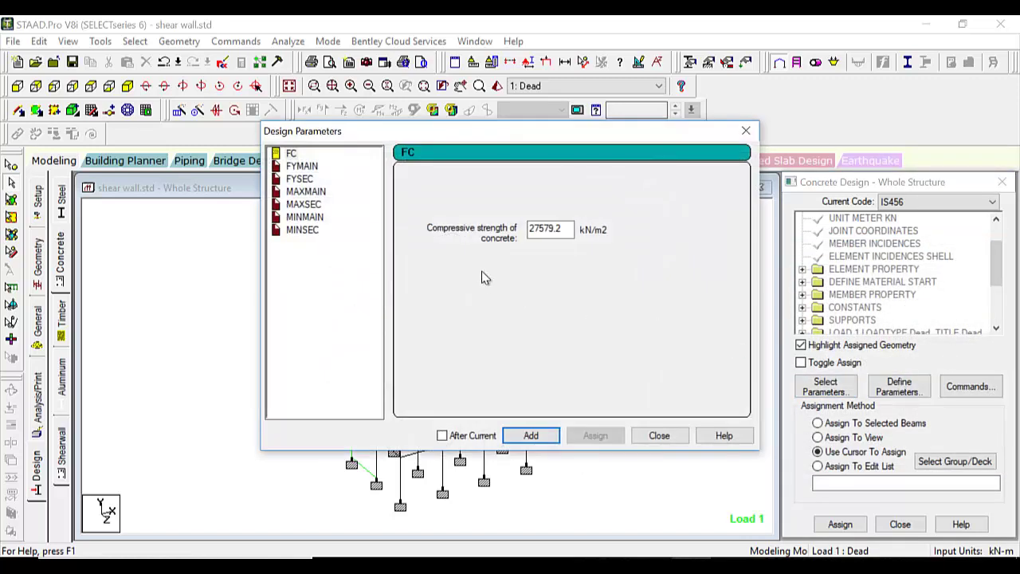
double_click(540, 230)
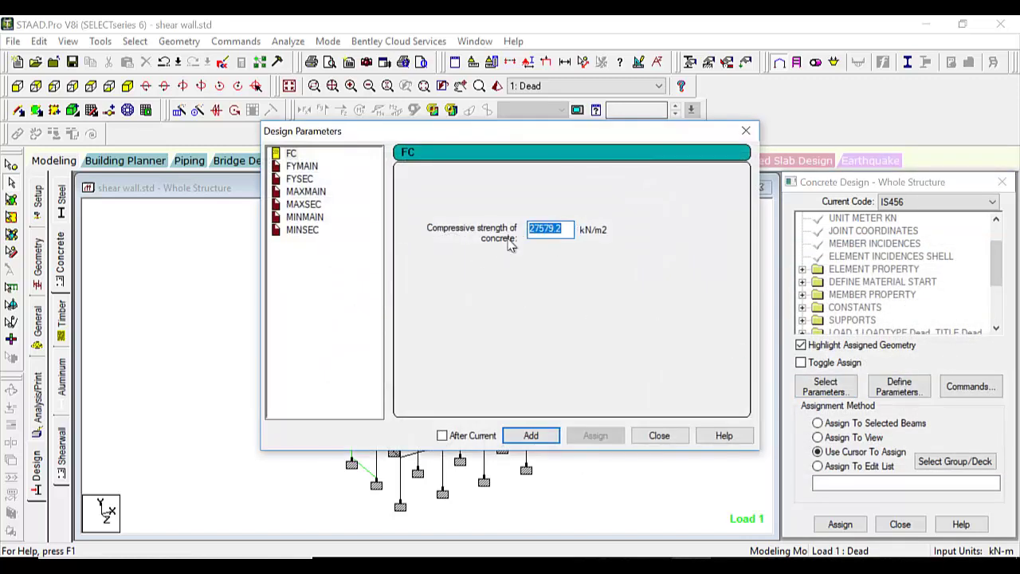
type("25000")
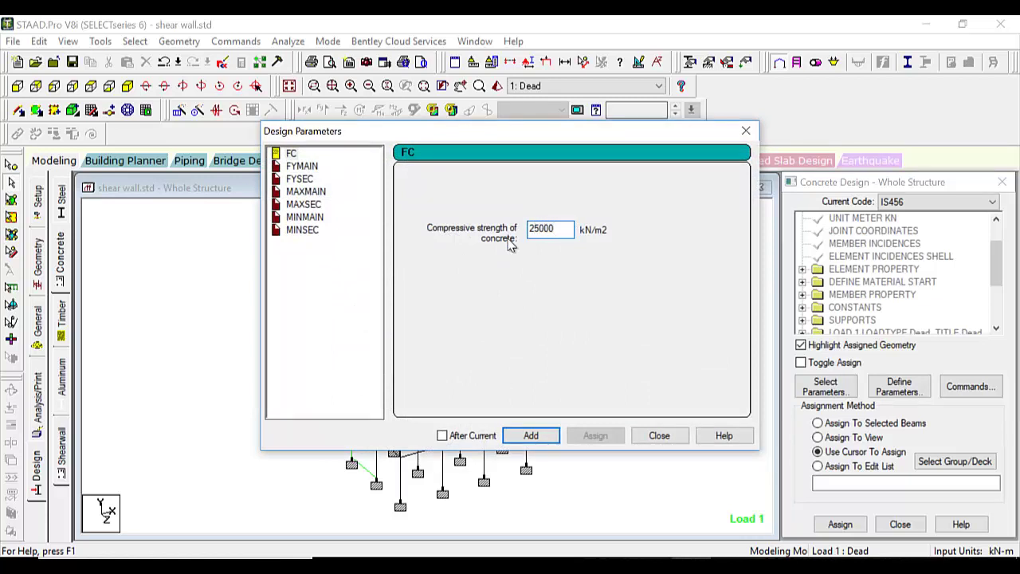
left_click(531, 436)
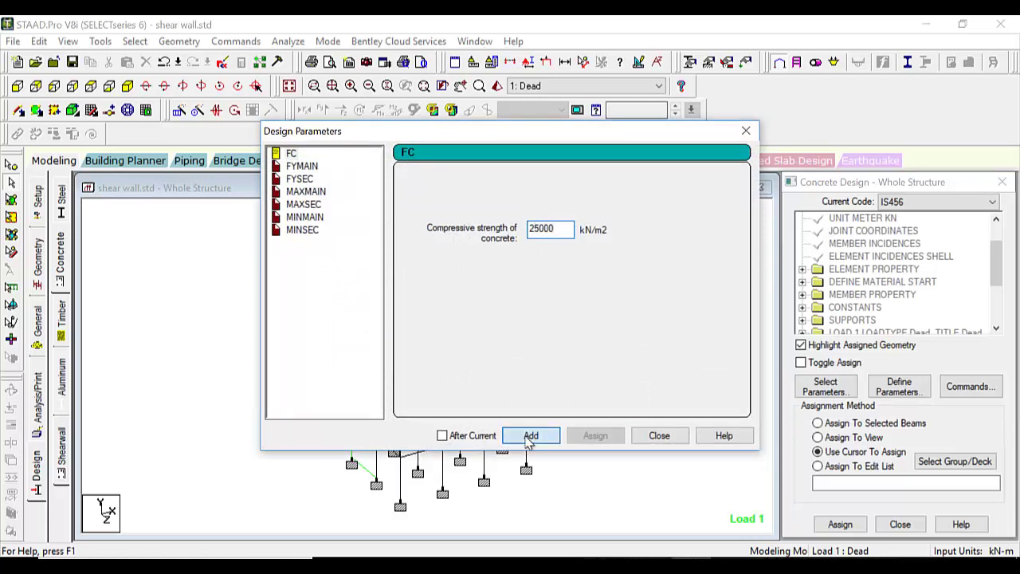
left_click(307, 167)
left_click_drag(569, 229, 504, 233)
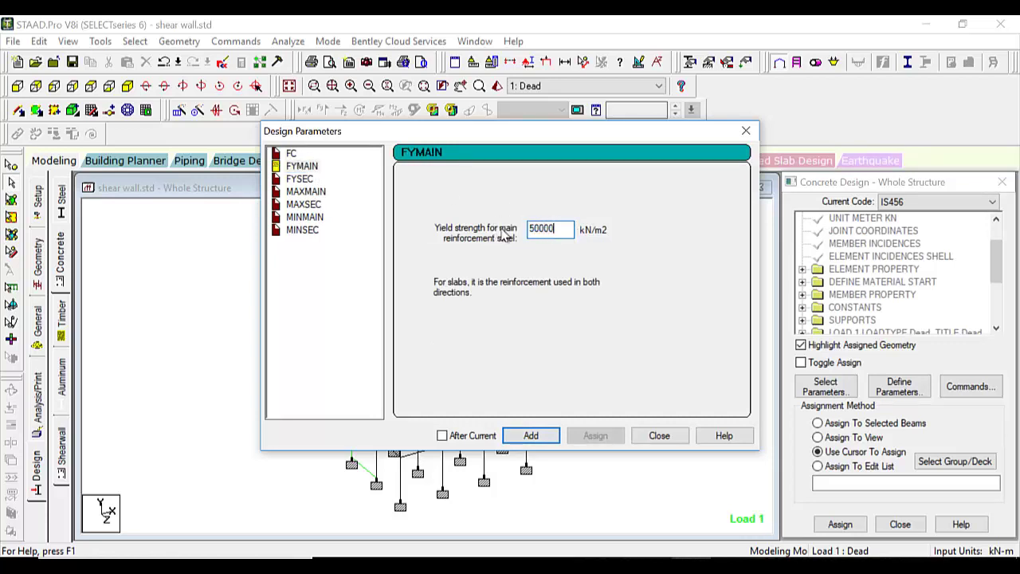
type("500000")
left_click_drag(558, 229, 524, 230)
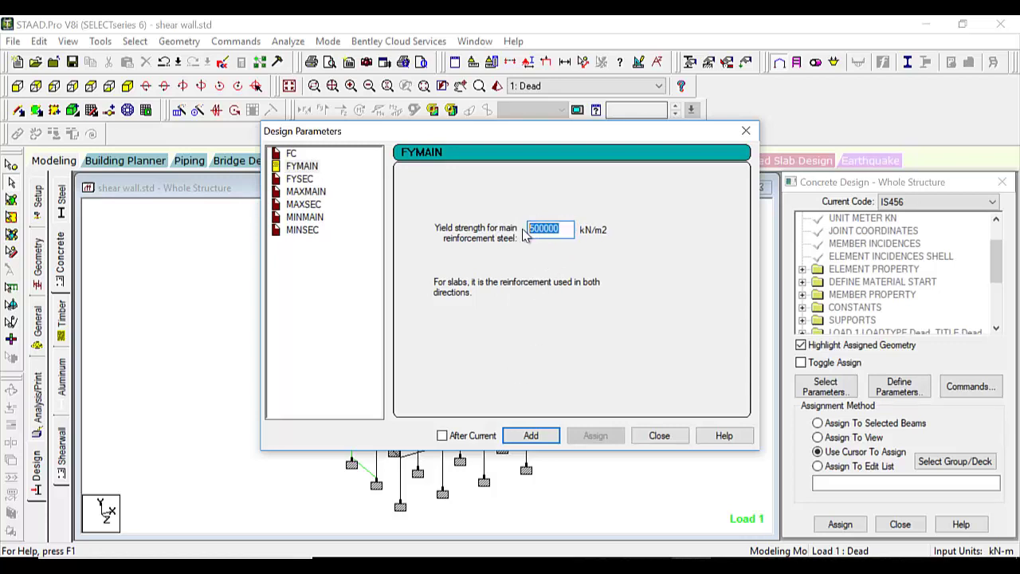
left_click(531, 436)
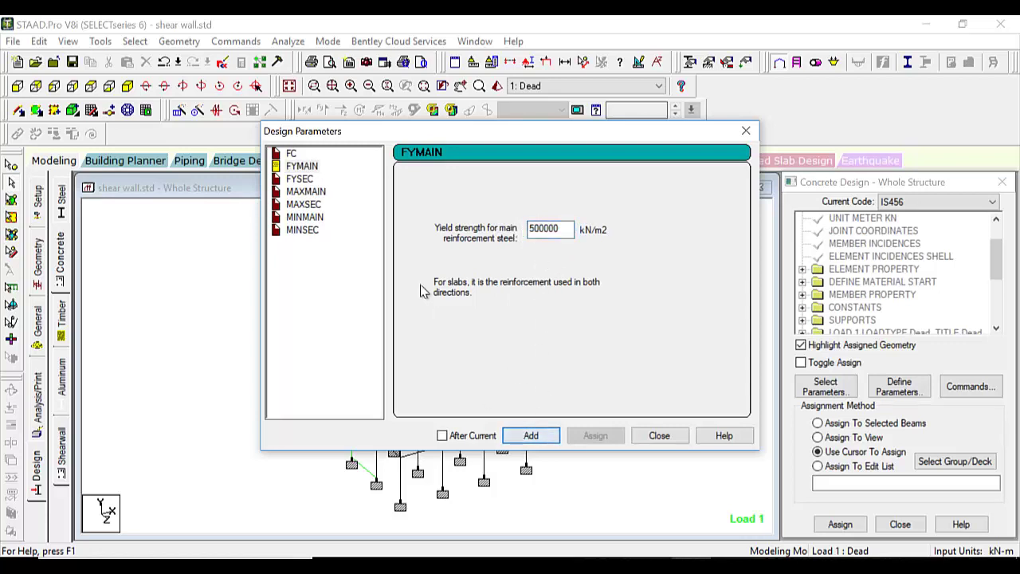
left_click(299, 179)
left_click_drag(570, 229, 523, 239)
type("500000")
left_click(513, 435)
Step: Add bar size limits: MAXMAIN 25 mm, MAXSEC 16 mm, MINMAIN 12 mm and MINSEC 8 mm
left_click(307, 193)
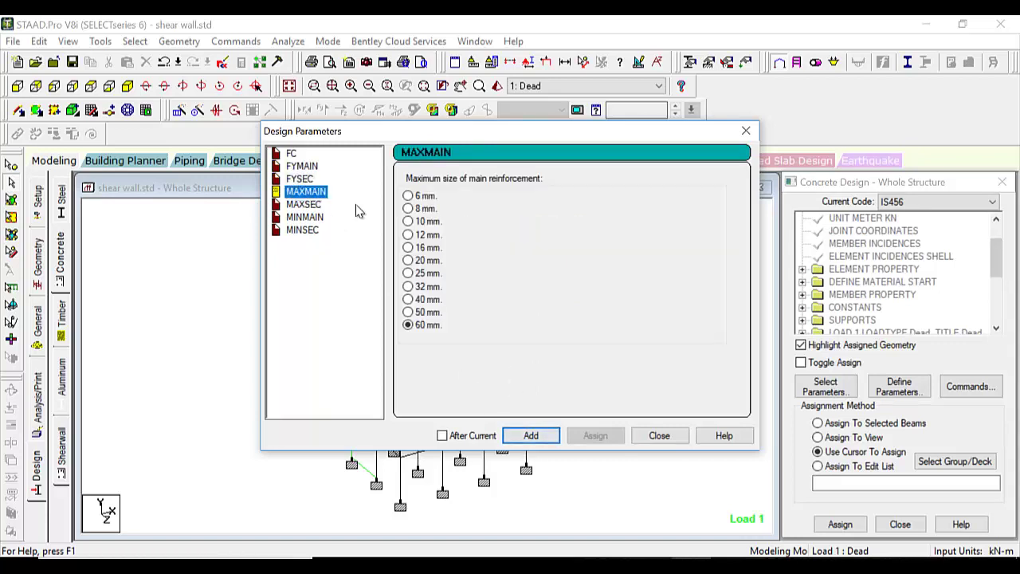
left_click(413, 279)
left_click(528, 436)
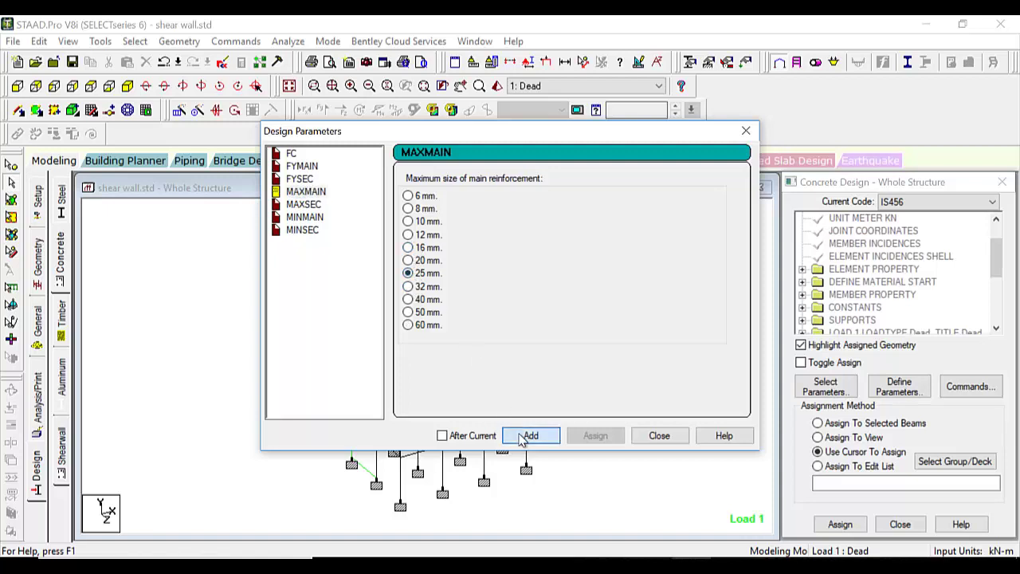
left_click(315, 206)
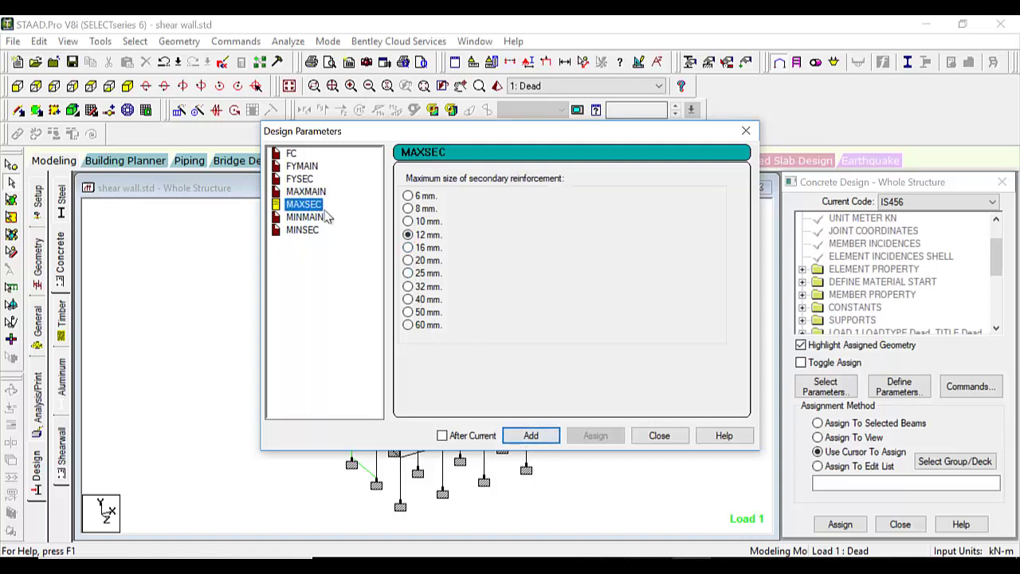
left_click(408, 248)
left_click(514, 436)
left_click(323, 218)
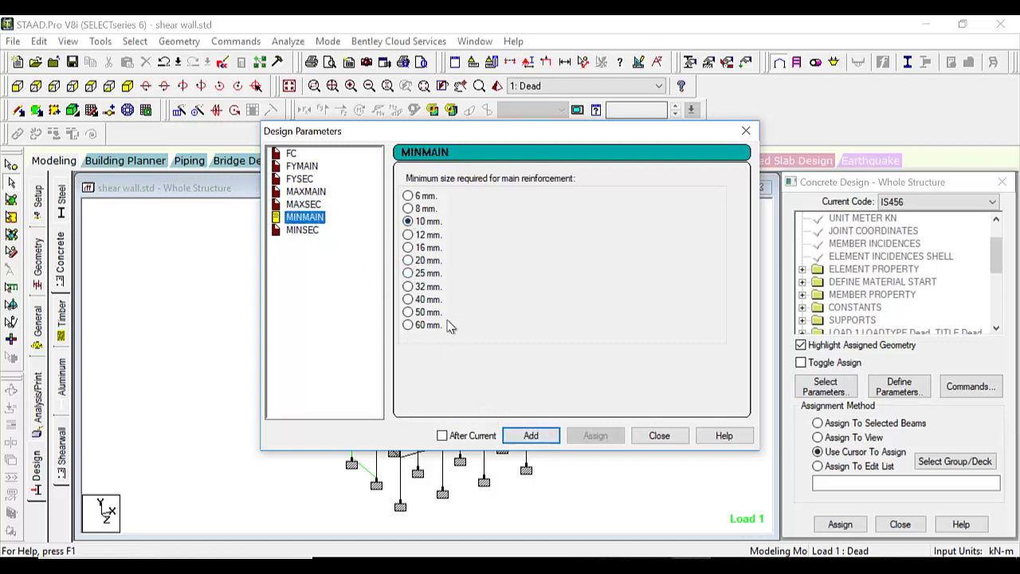
left_click(408, 235)
left_click(522, 436)
left_click(314, 236)
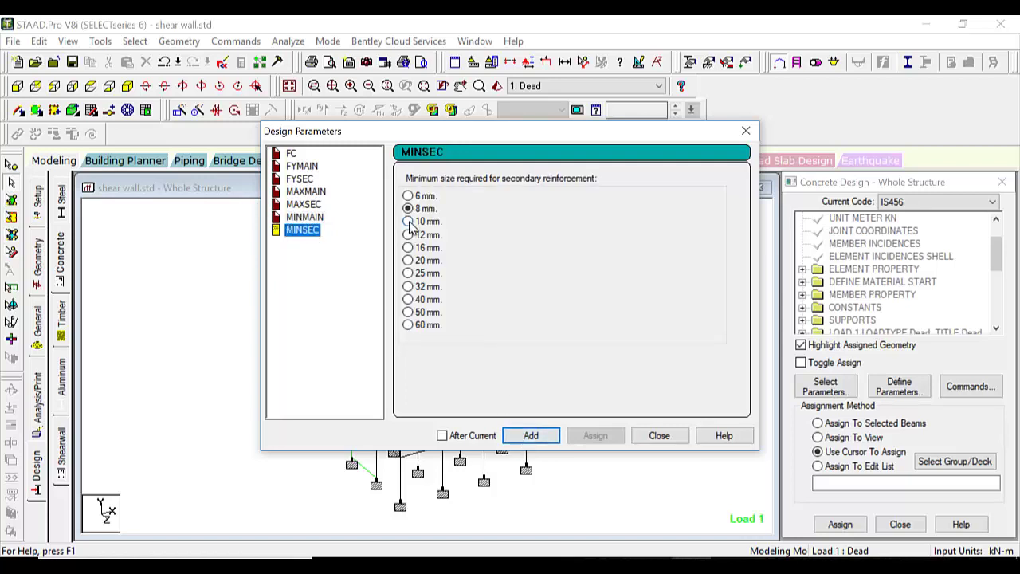
left_click(532, 437)
Step: Assign FC 25000, FYMAIN 500000 and FYSEC 500000 to the whole visible structure
left_click(660, 436)
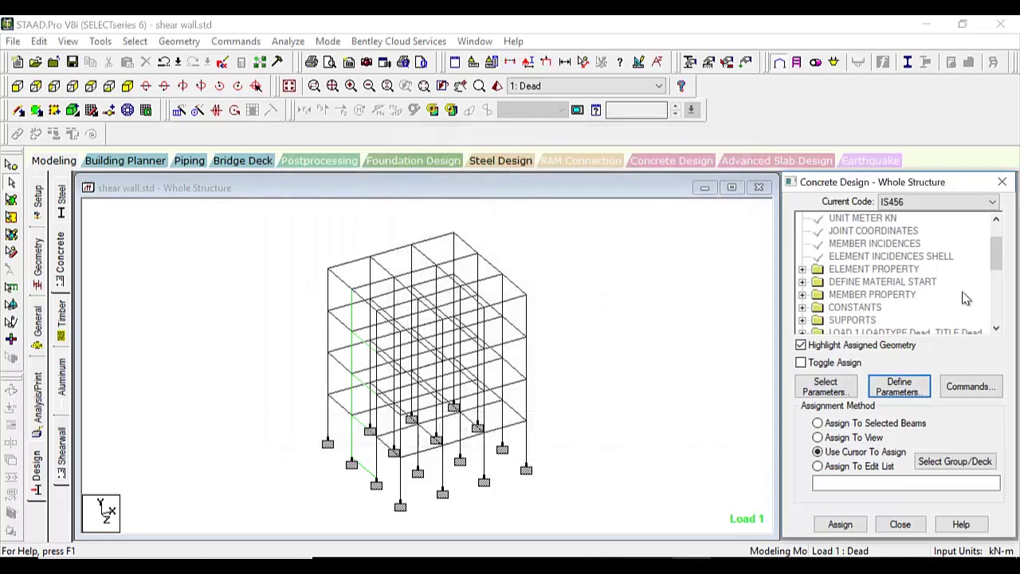
left_click_drag(995, 255, 995, 311)
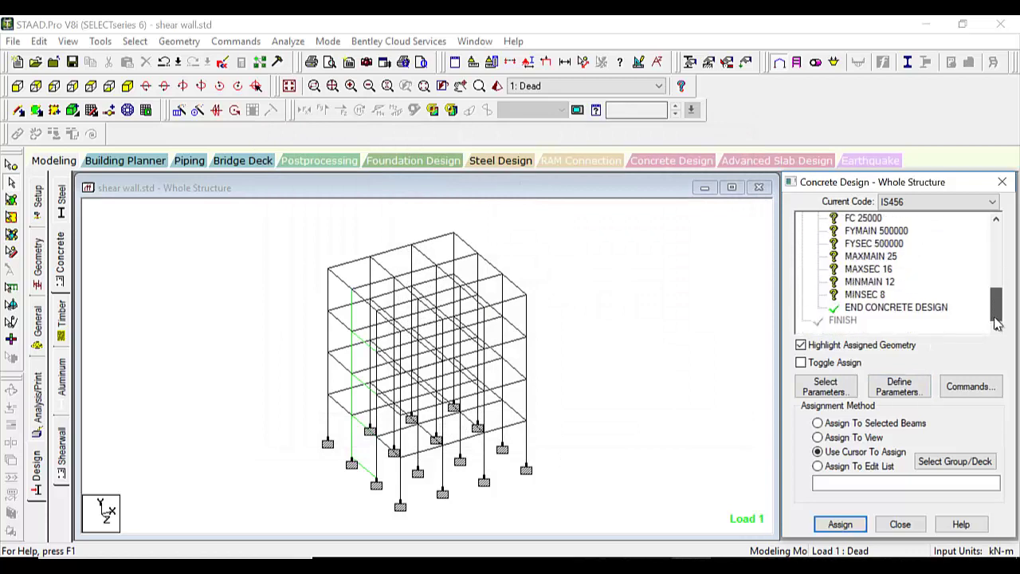
left_click(855, 221)
scroll(866, 248, "up", 1)
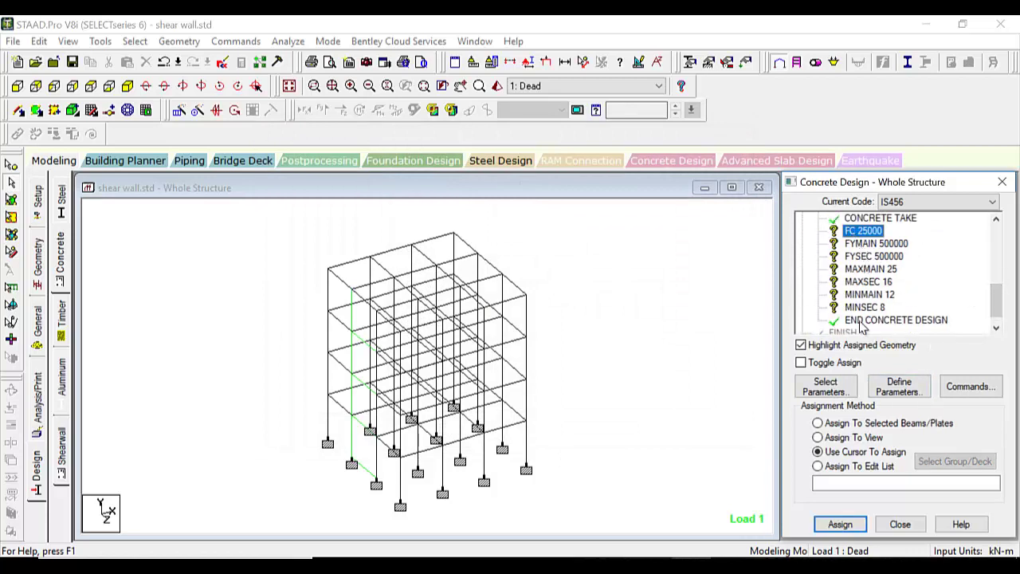
left_click(851, 439)
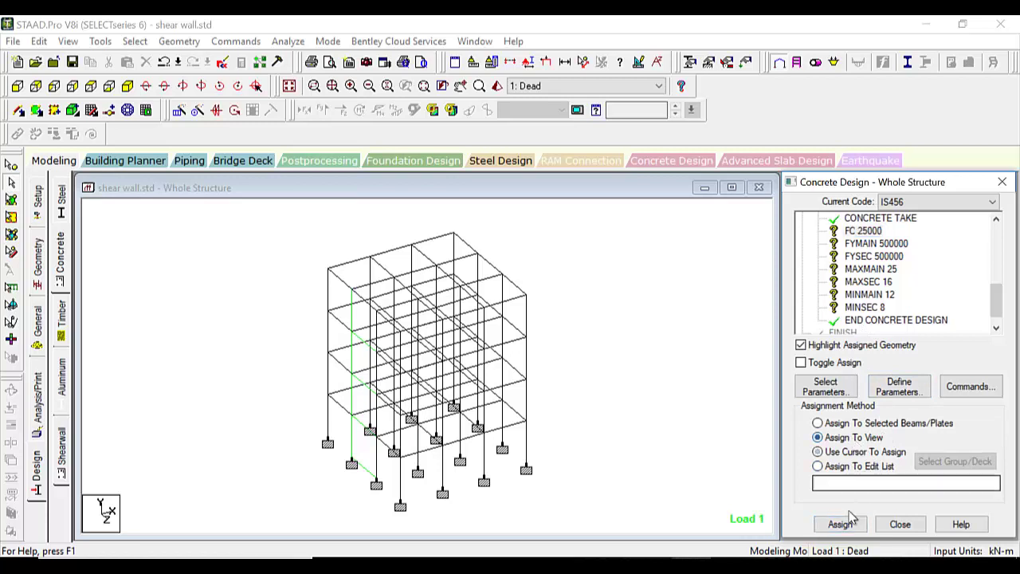
left_click(841, 524)
left_click(910, 397)
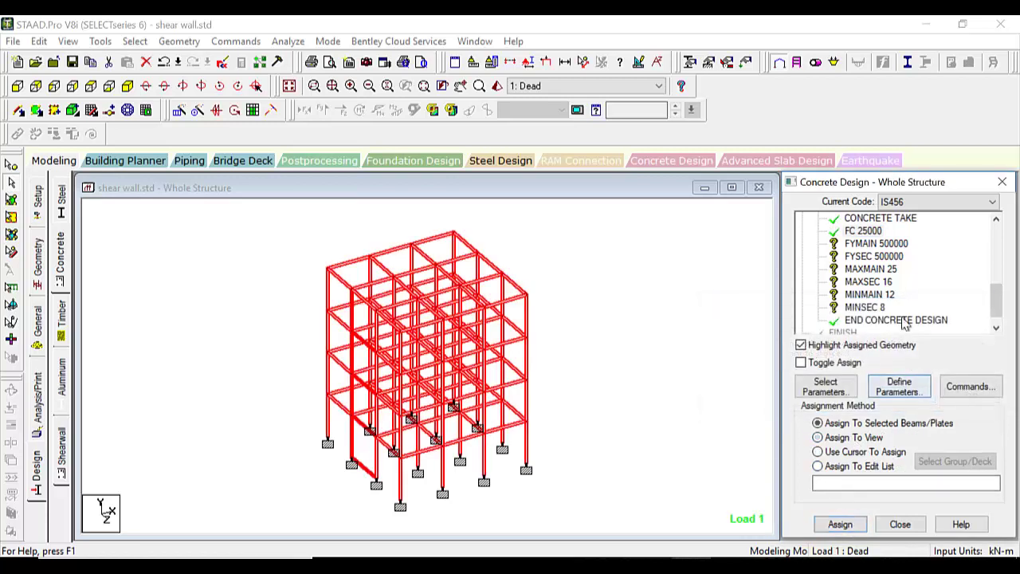
left_click(877, 244)
left_click(852, 438)
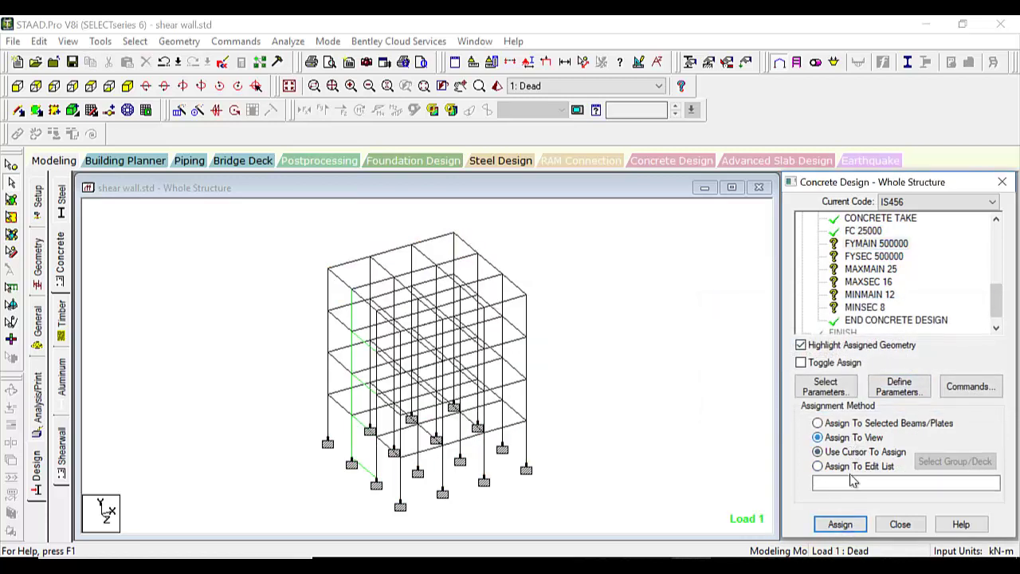
left_click(840, 524)
left_click(911, 393)
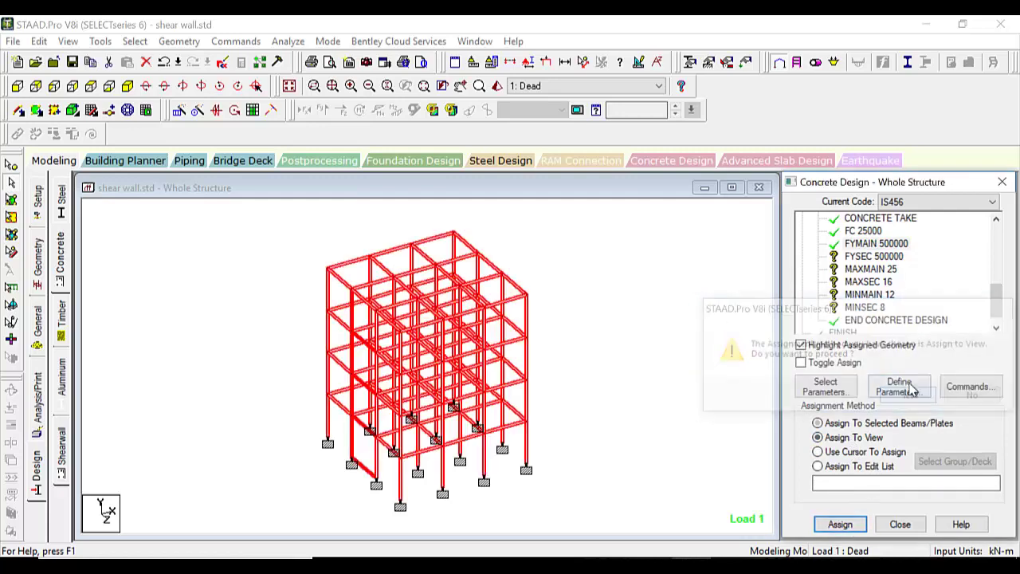
left_click(882, 258)
left_click(840, 524)
left_click(909, 396)
Step: Assign MAXMAIN 25 and MAXSEC 16 to the whole visible structure
left_click(869, 270)
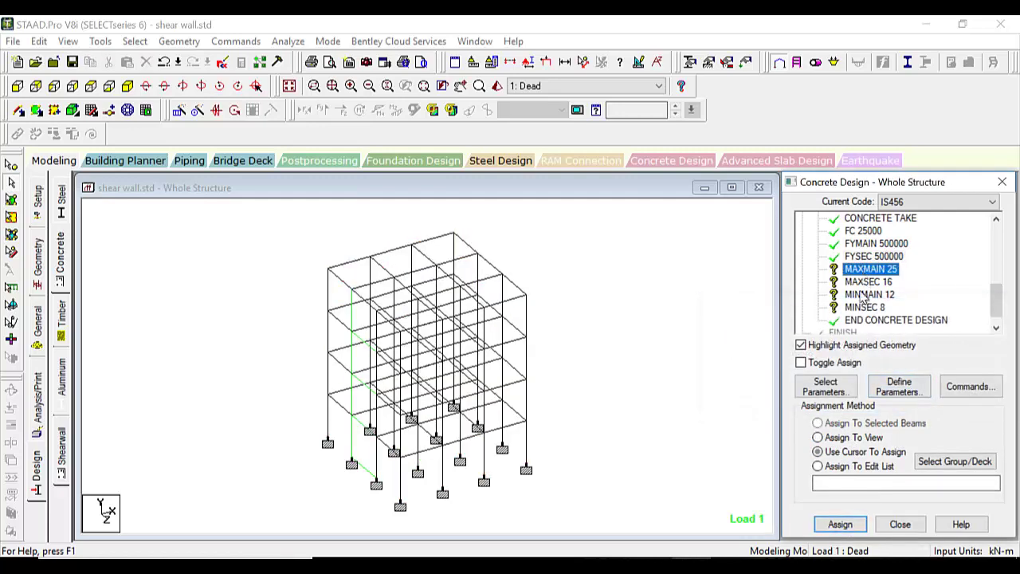
left_click(851, 438)
left_click(841, 524)
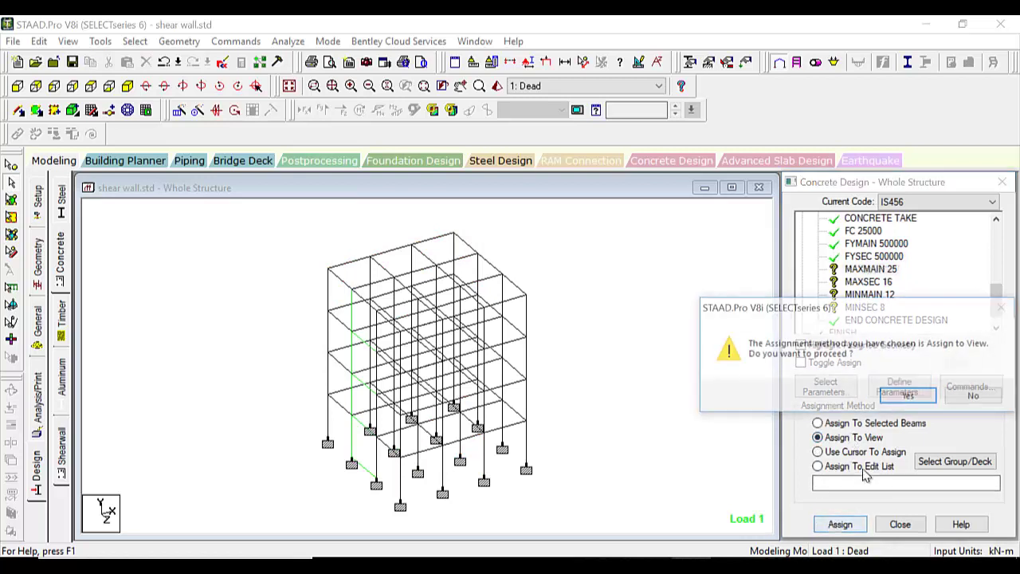
left_click(903, 395)
left_click(869, 282)
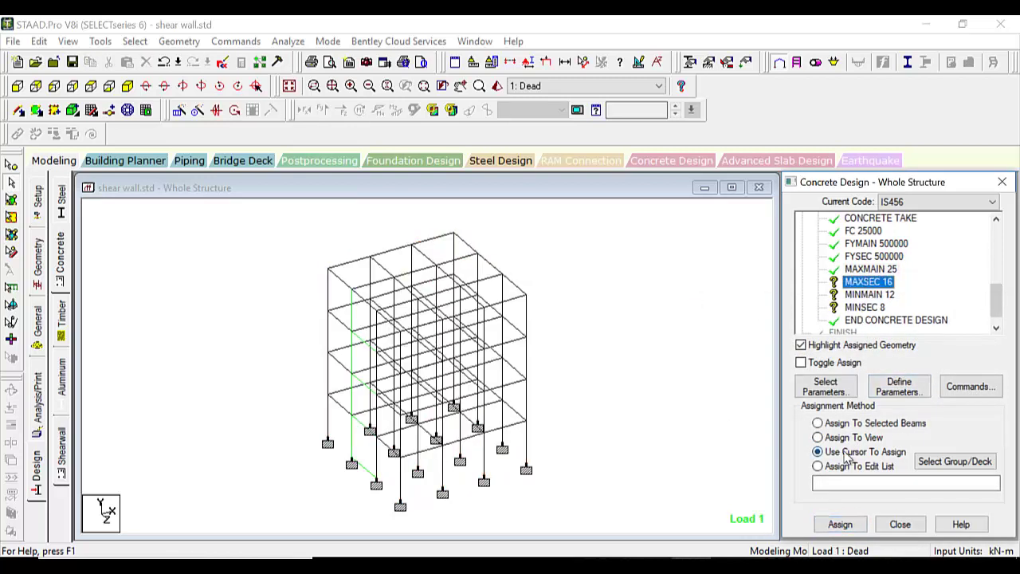
left_click(850, 438)
left_click(841, 525)
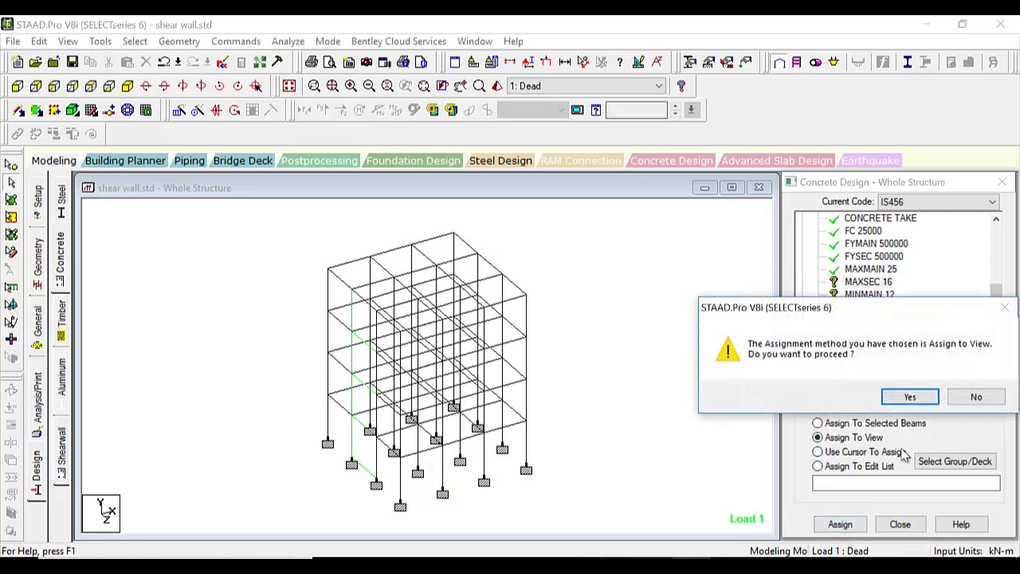
left_click(905, 394)
Step: Assign MINMAIN 12 and MINSEC 8 to the whole visible structure
left_click(869, 295)
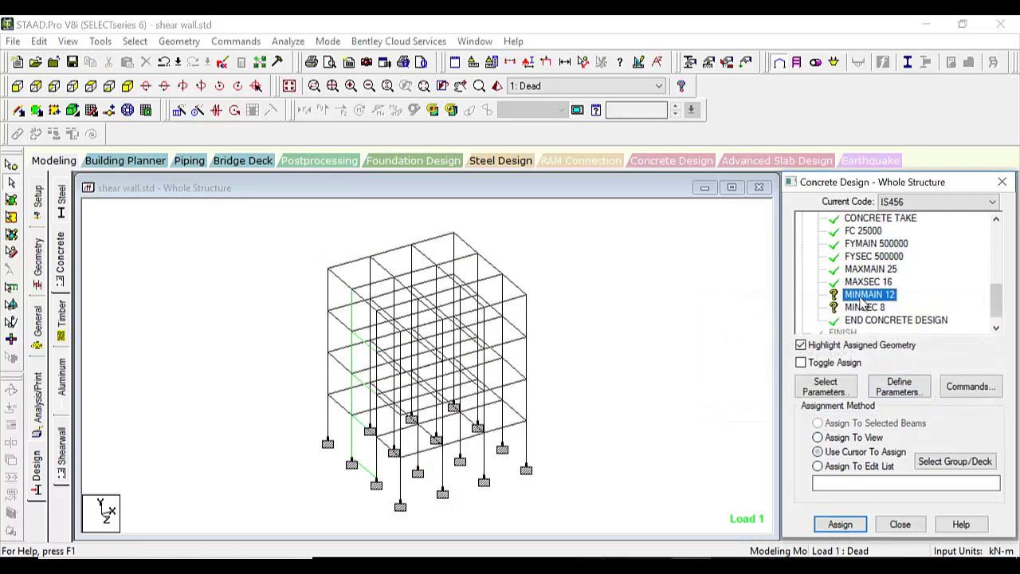
left_click(822, 438)
left_click(841, 525)
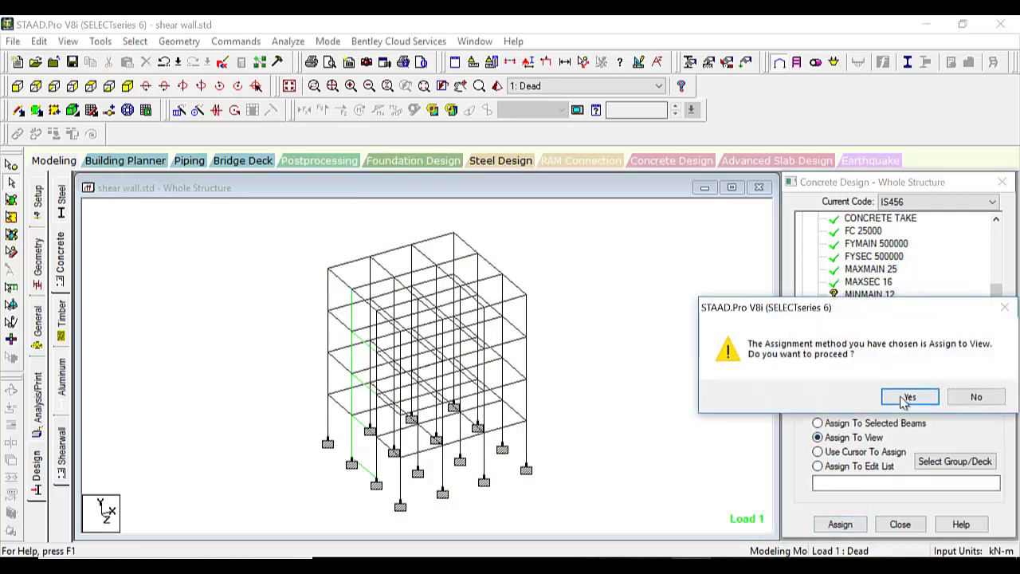
left_click(909, 396)
left_click(865, 308)
left_click(859, 451)
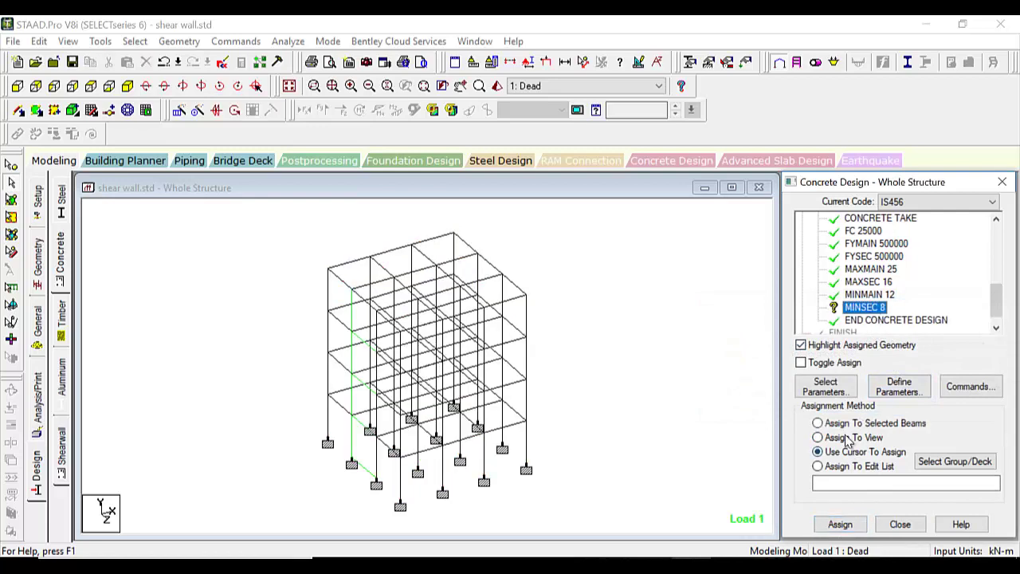
left_click(849, 438)
left_click(841, 525)
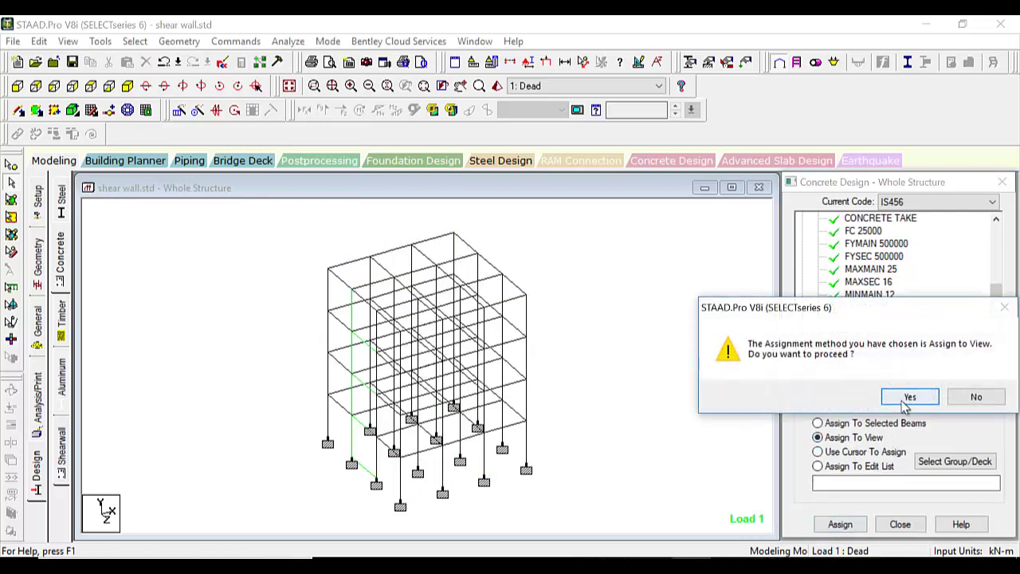
left_click(907, 398)
Step: Add the DESIGN BEAM, DESIGN COLUMN, DESIGN SLAB/ELEMENT and TAKE OFF commands
left_click(972, 387)
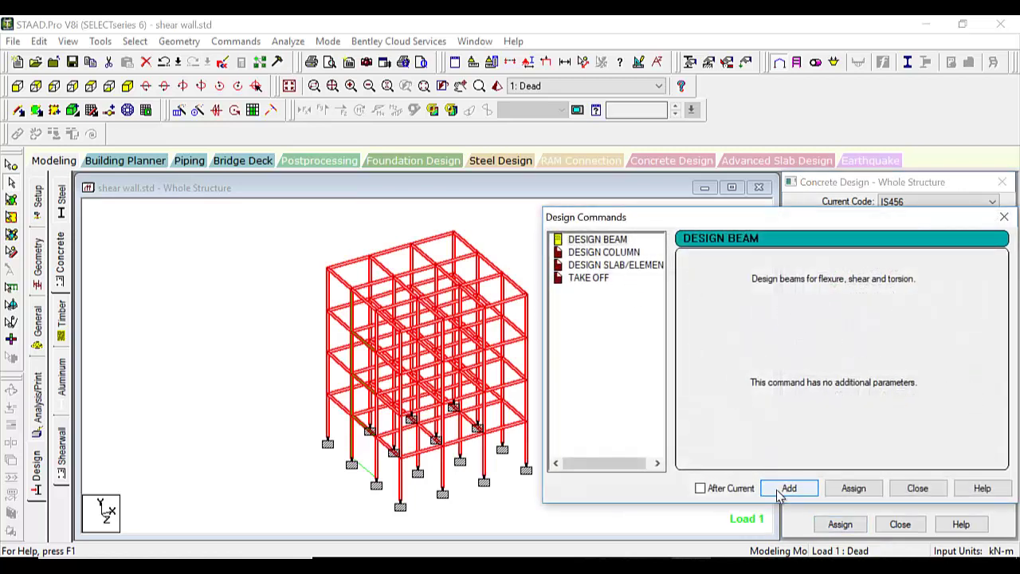
left_click(783, 489)
left_click(626, 242)
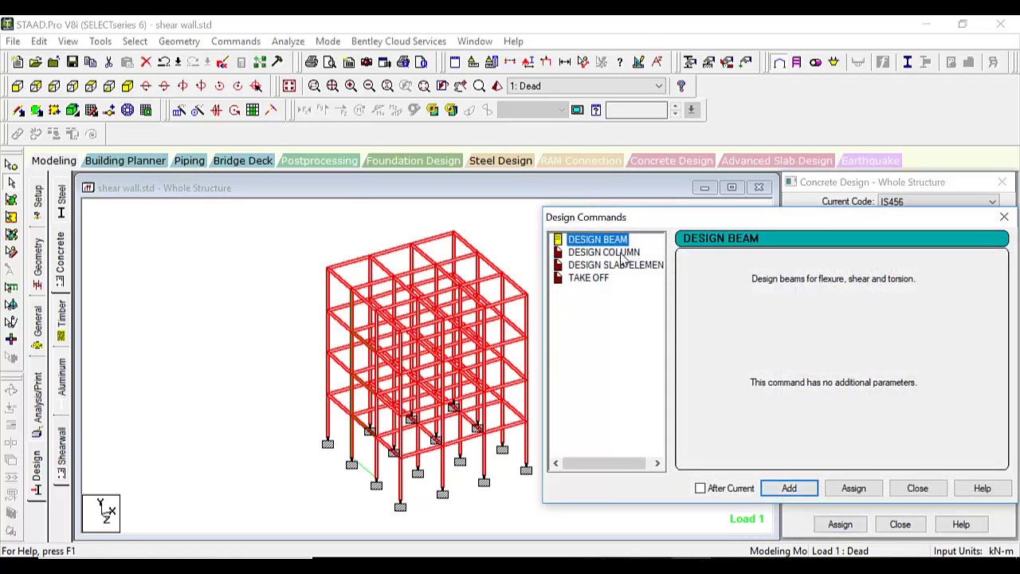
left_click(621, 253)
left_click(783, 487)
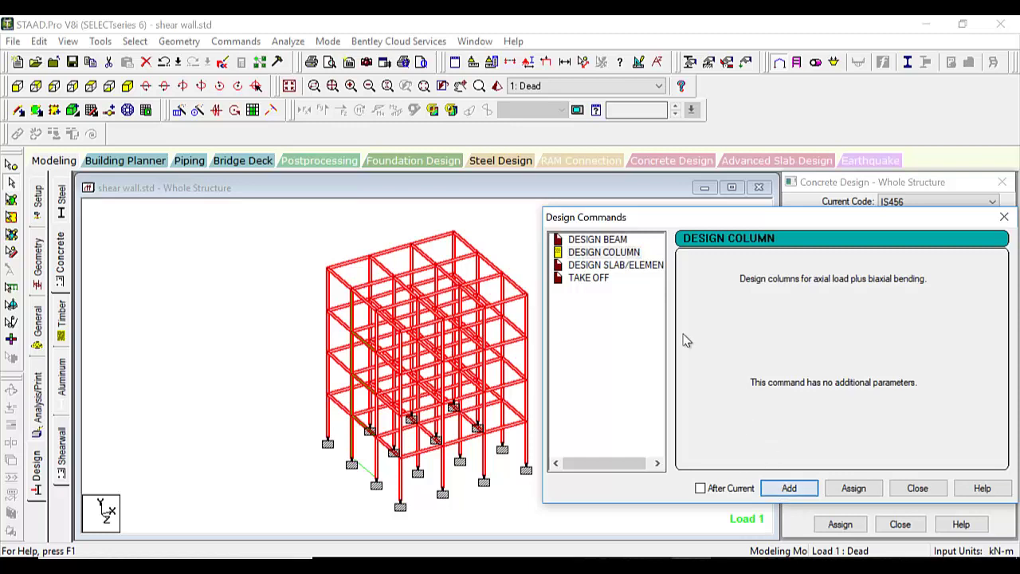
left_click(623, 267)
left_click(787, 488)
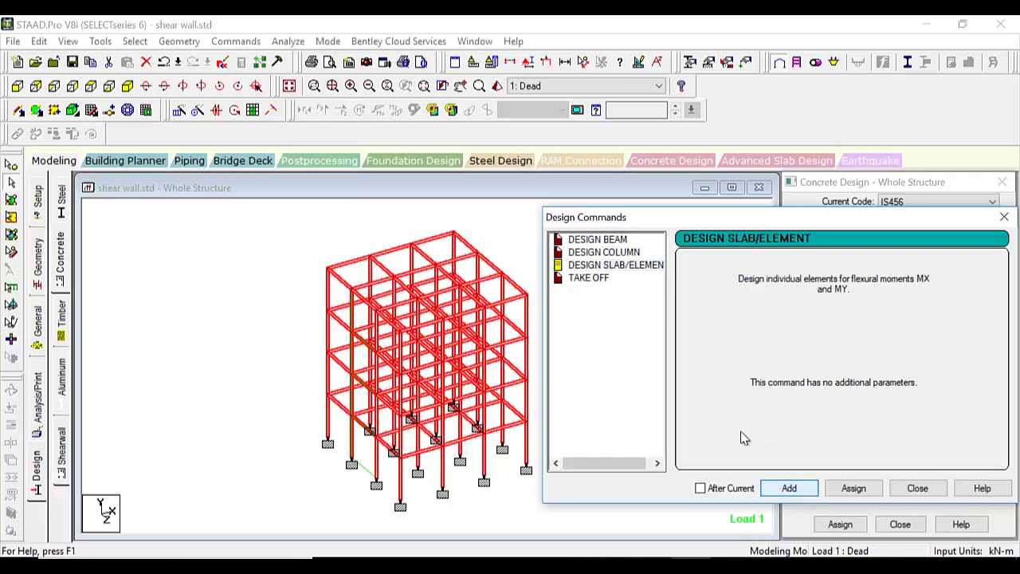
left_click(590, 278)
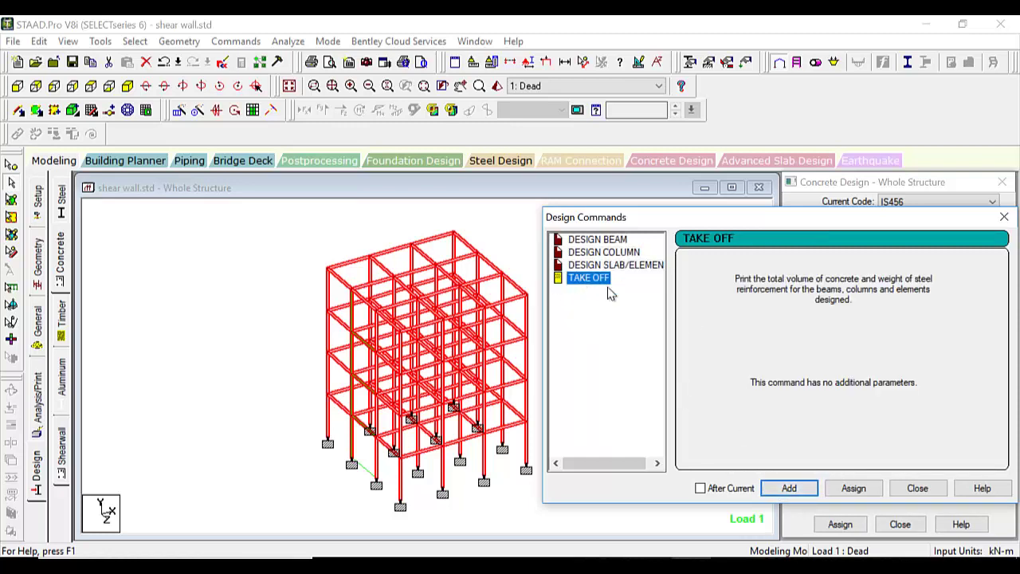
left_click(787, 488)
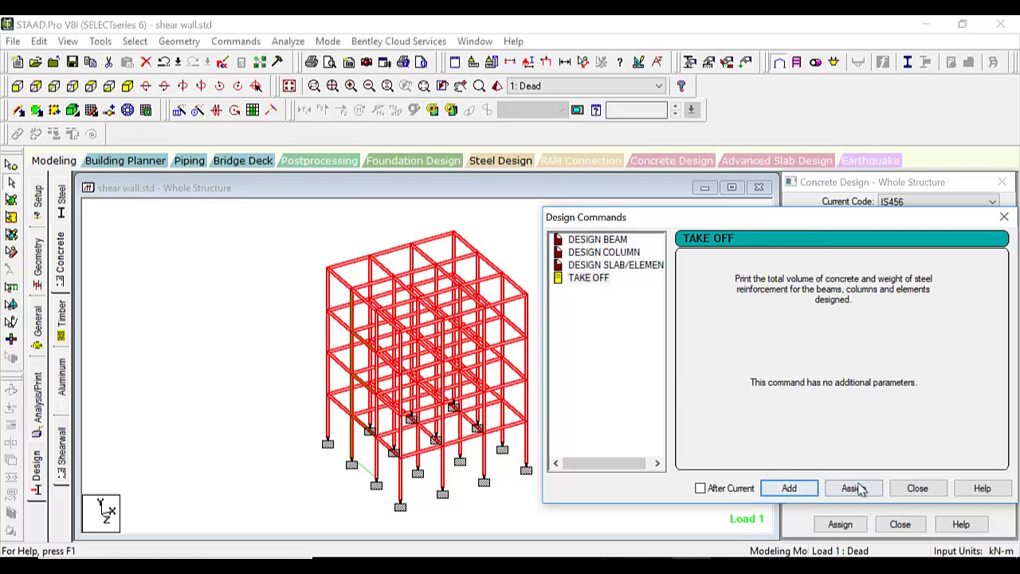
left_click(916, 488)
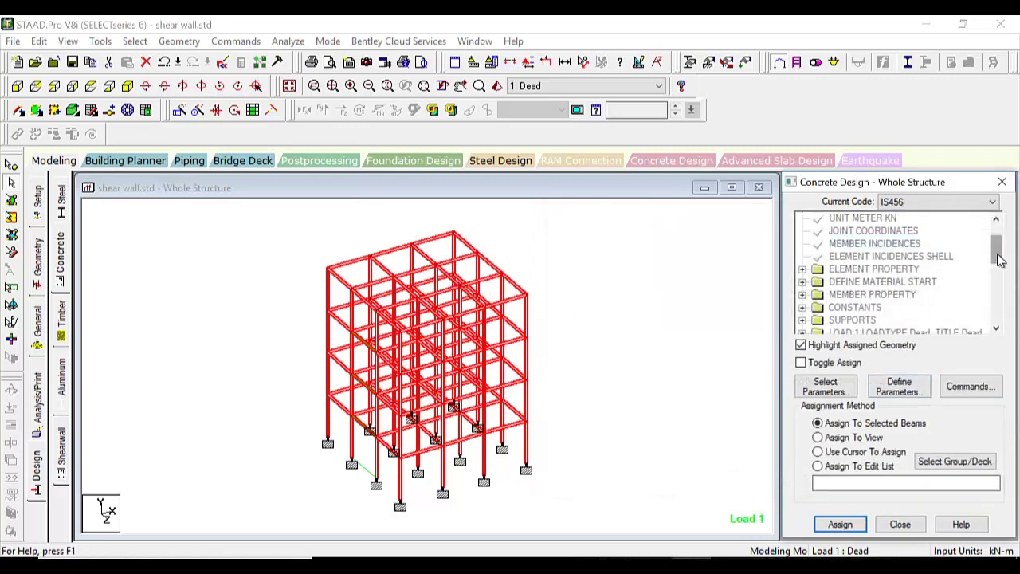
Step: Assign DESIGN BEAM to all beams parallel to X and Z
left_click_drag(997, 251, 996, 315)
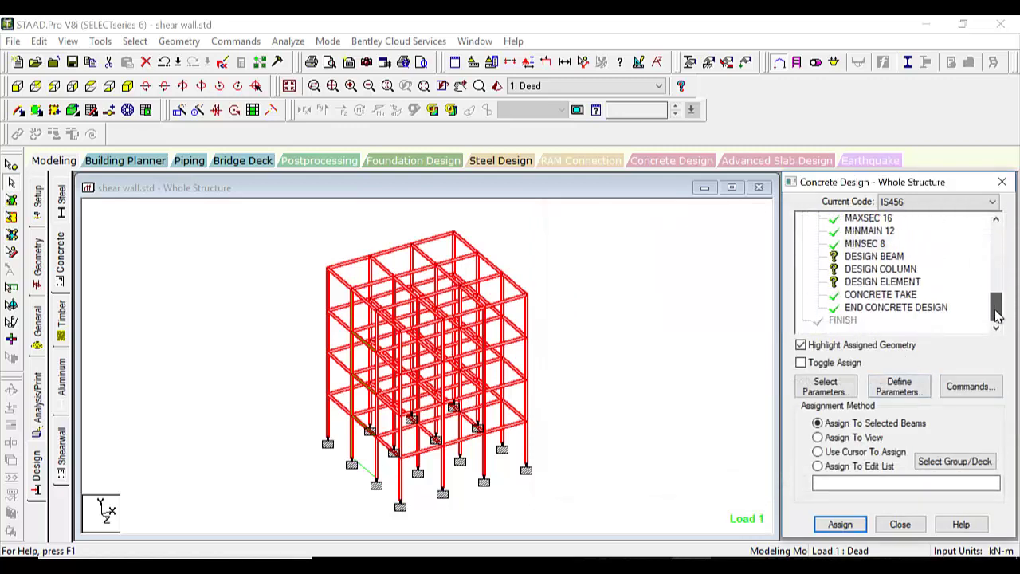
left_click(874, 256)
left_click(818, 452)
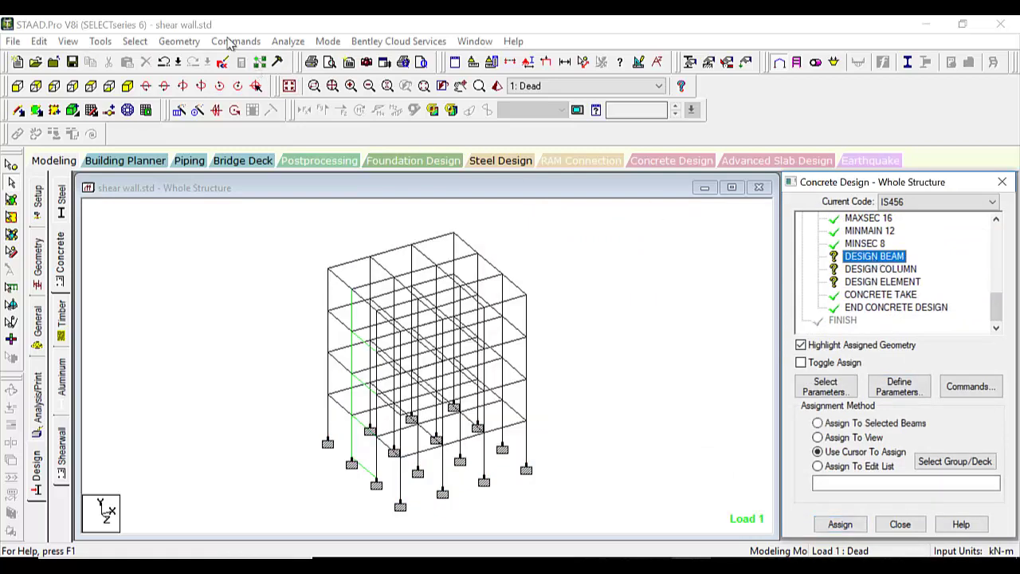
left_click(135, 41)
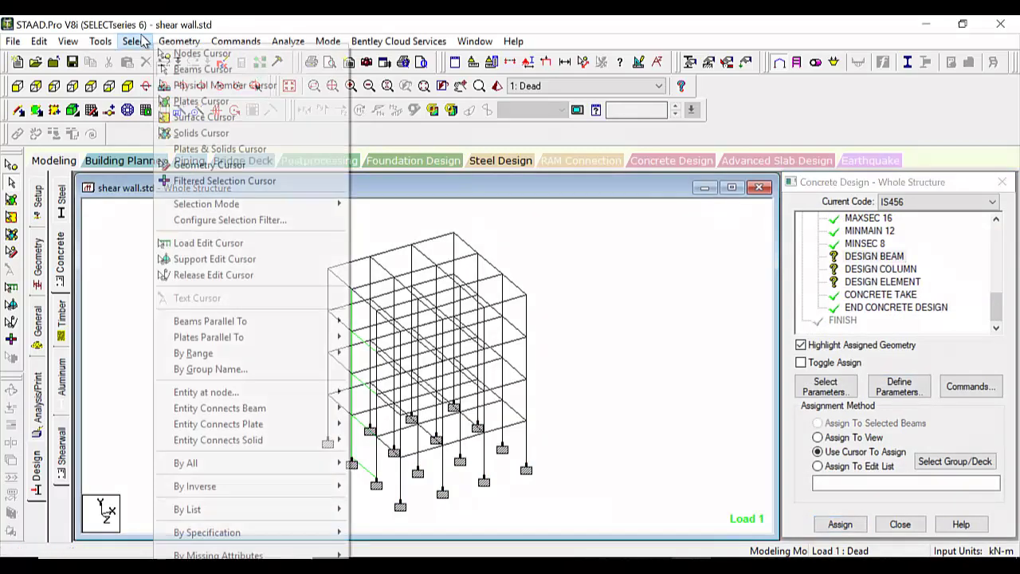
mouse_move(239, 322)
left_click(358, 323)
left_click(134, 40)
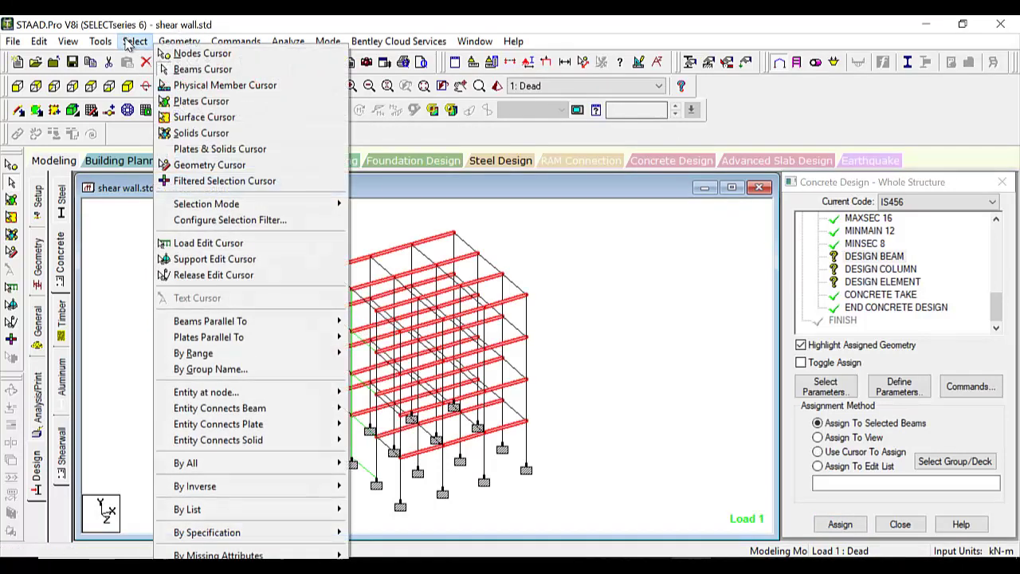
mouse_move(239, 322)
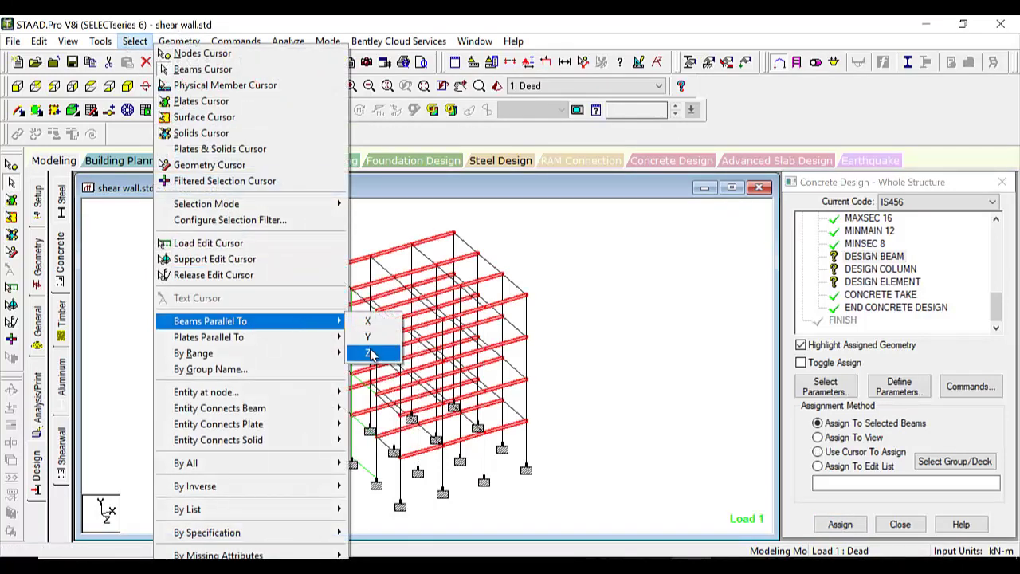
left_click(372, 355)
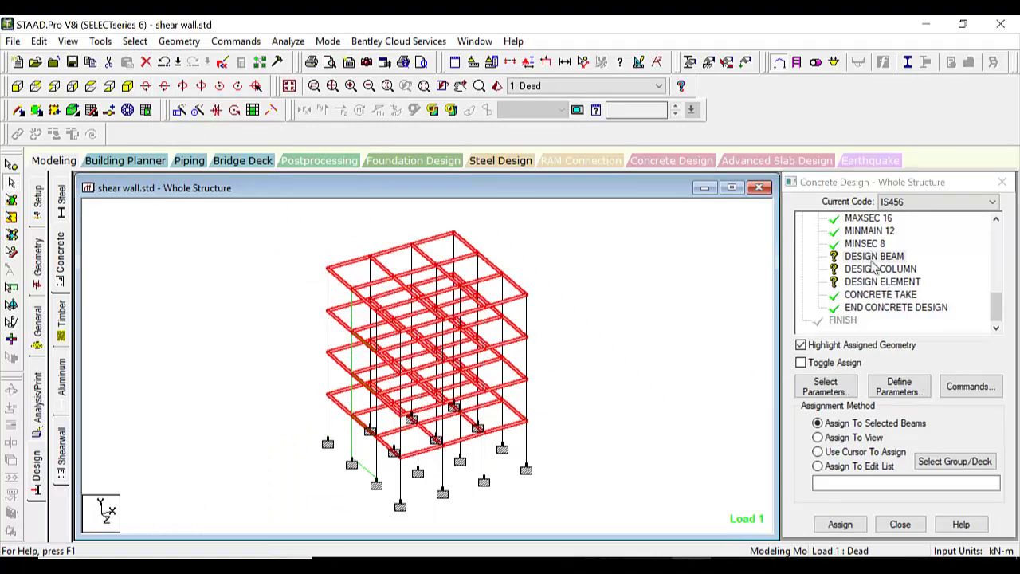
left_click(840, 524)
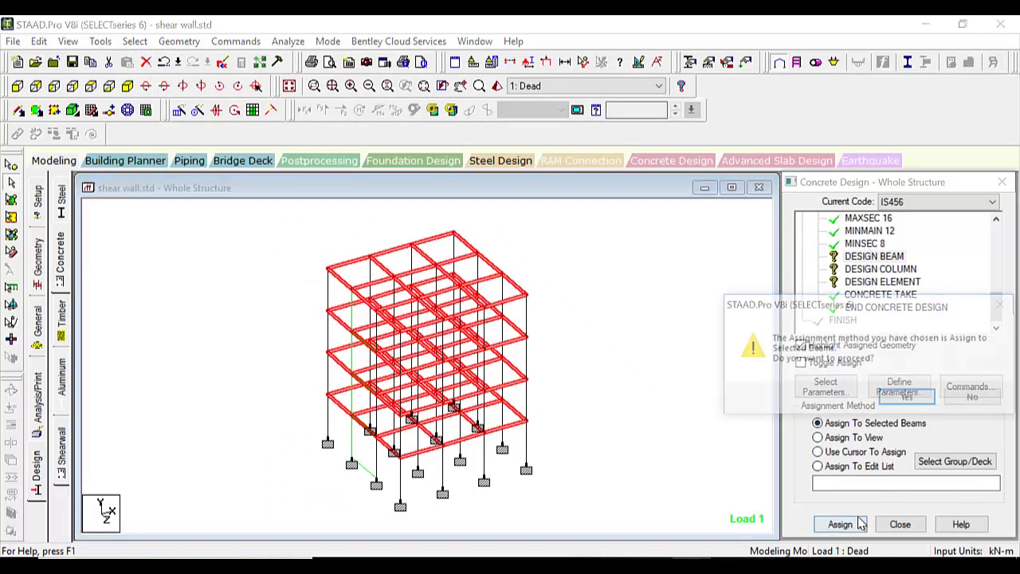
left_click(909, 399)
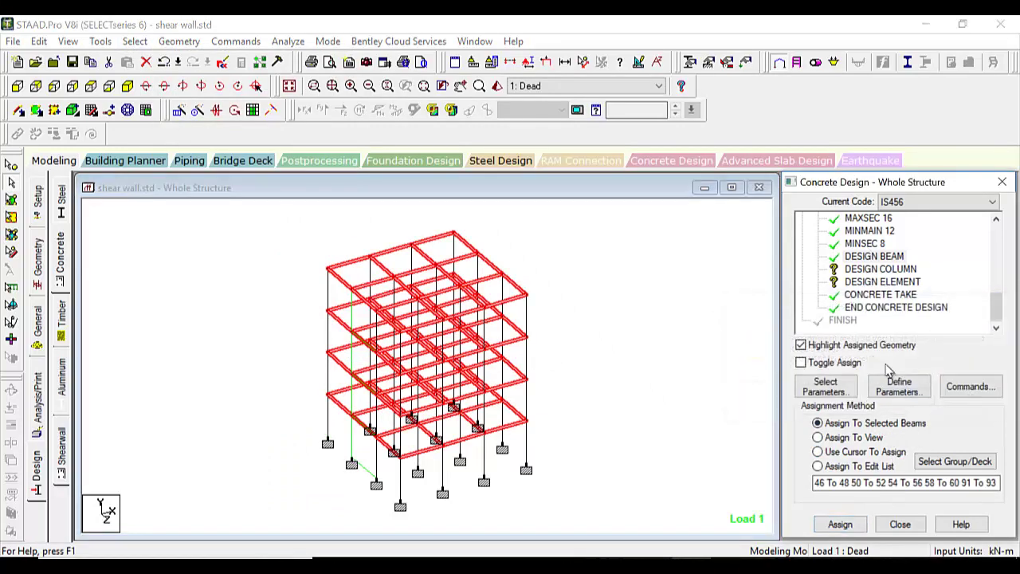
Step: Assign DESIGN COLUMN to all vertical members parallel to Y
left_click(877, 269)
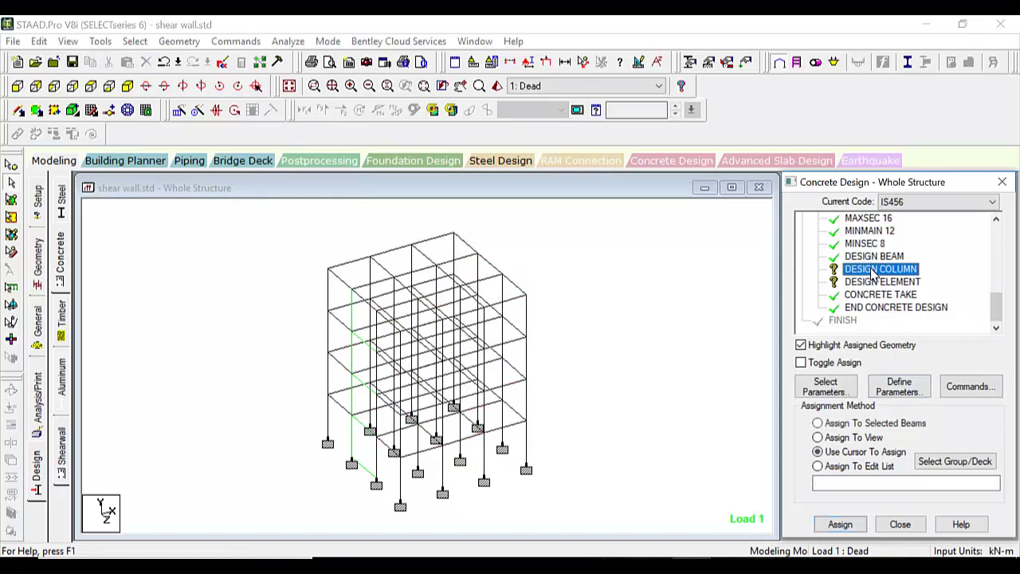
left_click(135, 41)
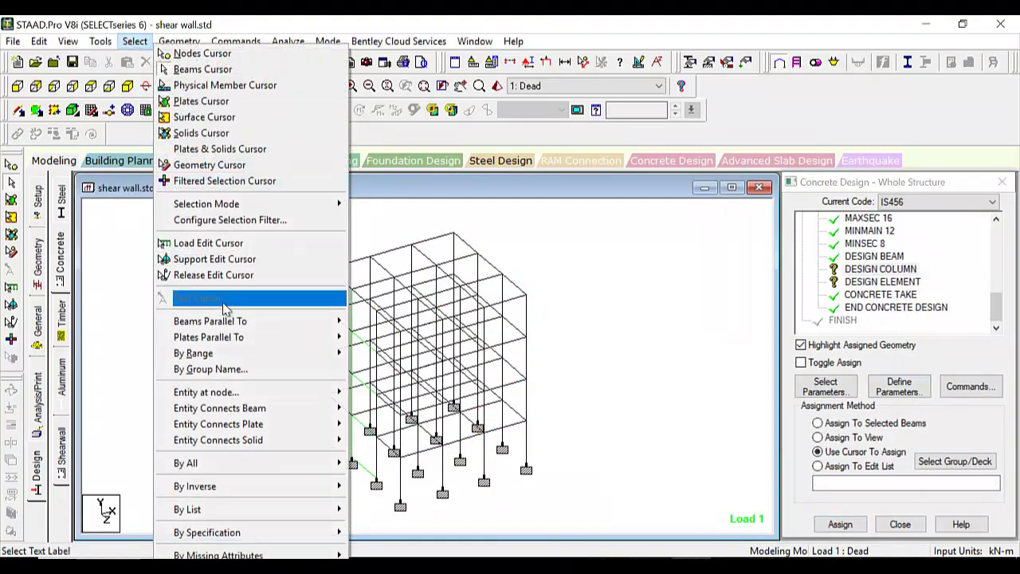
mouse_move(225, 326)
left_click(369, 337)
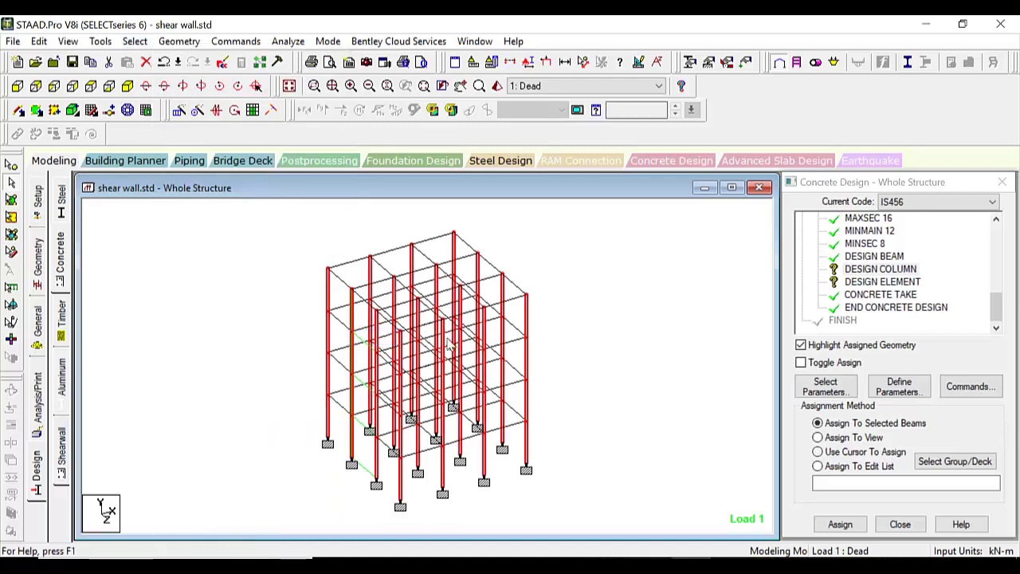
left_click(842, 525)
left_click(909, 397)
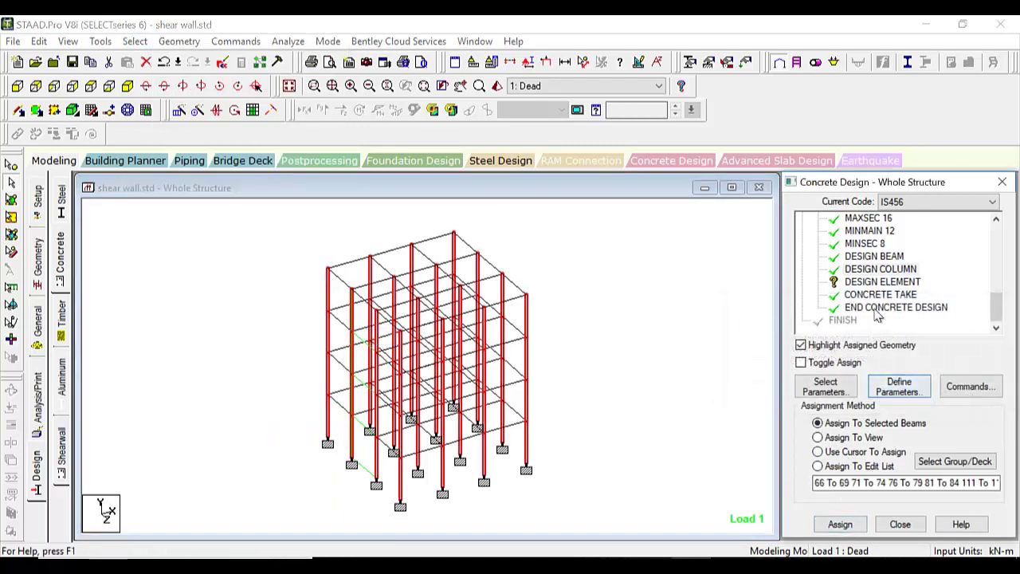
left_click(877, 283)
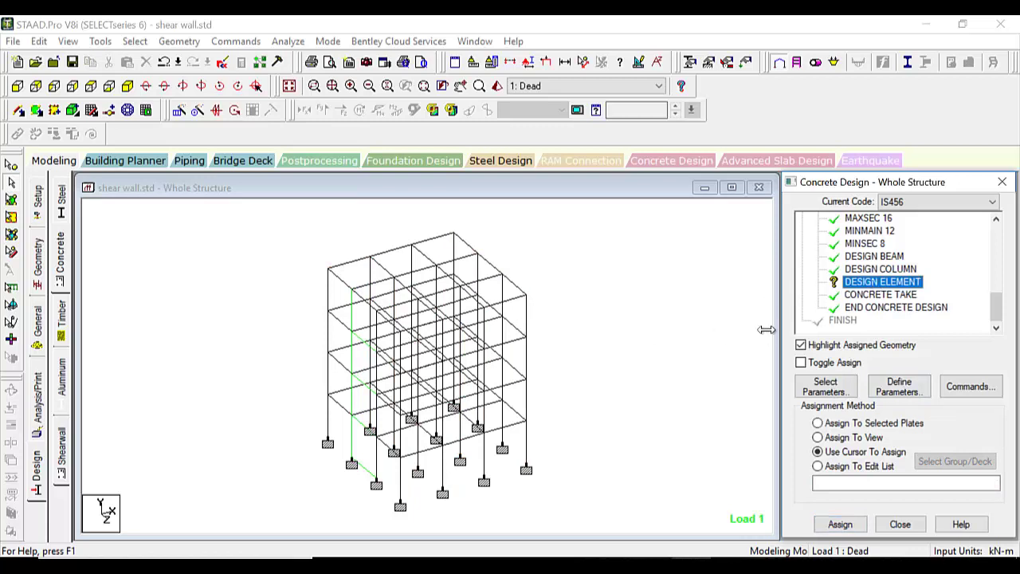
Step: Assign DESIGN ELEMENT by cursor to the four left-bay wall plates, bottom to top
left_click(842, 524)
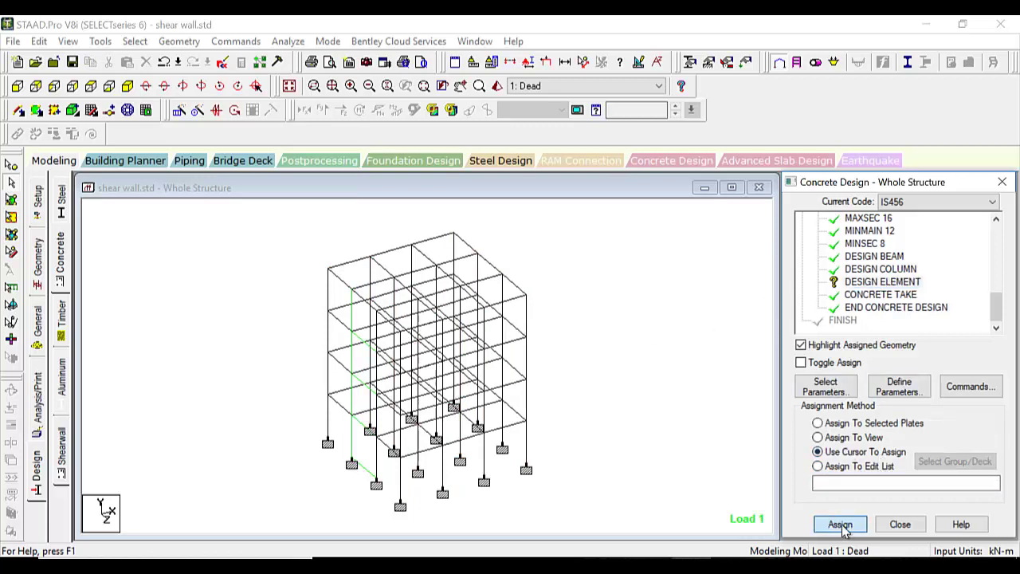
left_click(364, 450)
left_click(367, 392)
left_click(360, 348)
left_click(365, 318)
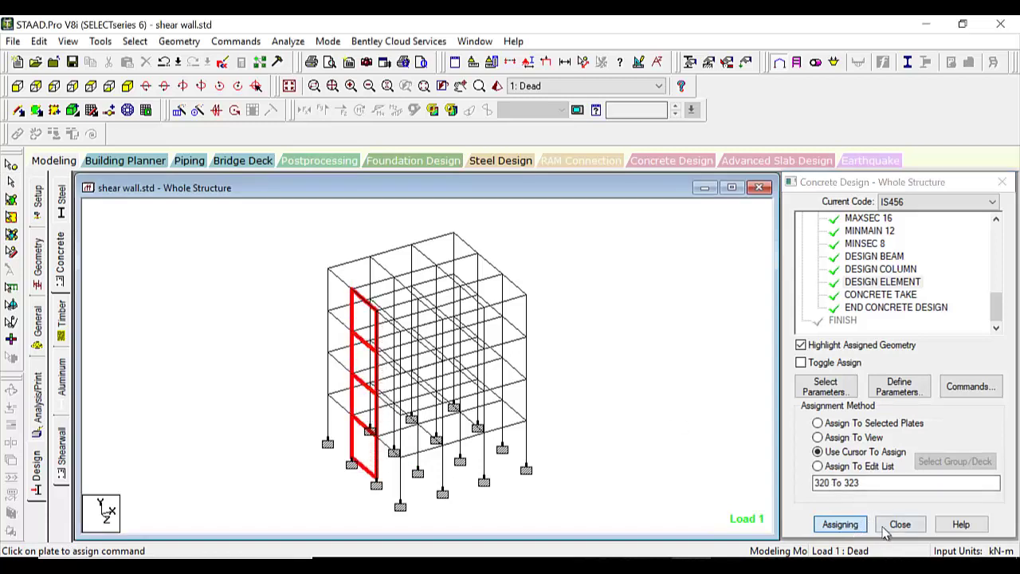
left_click(842, 524)
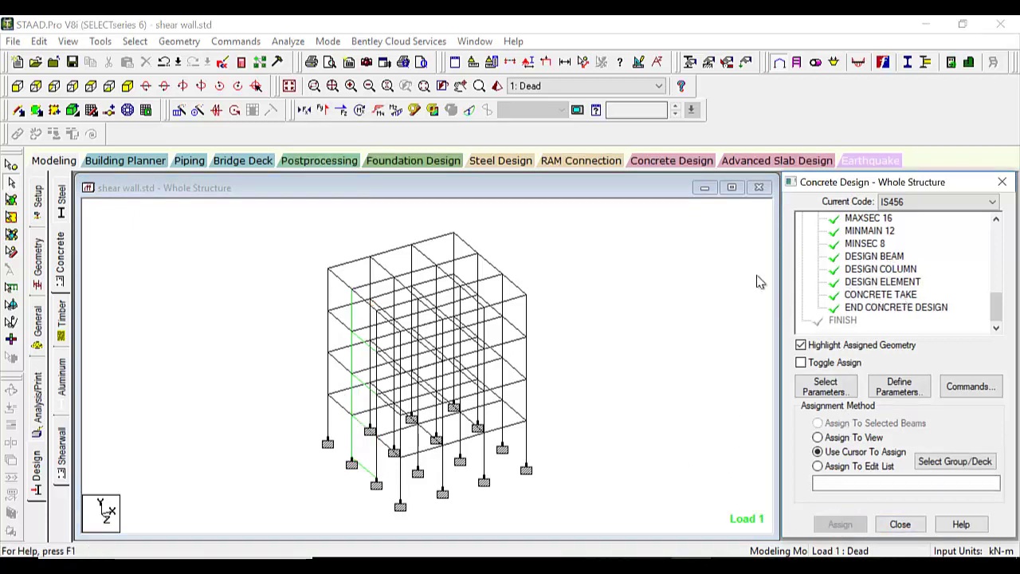
Step: Run the analysis and IS456 concrete design from the Analyze menu
left_click(287, 41)
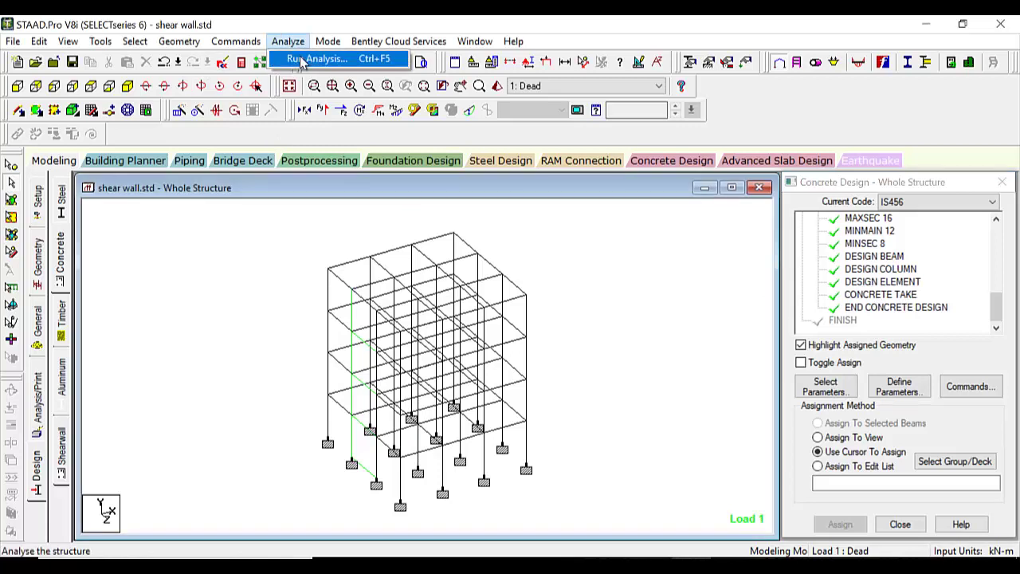
left_click(305, 63)
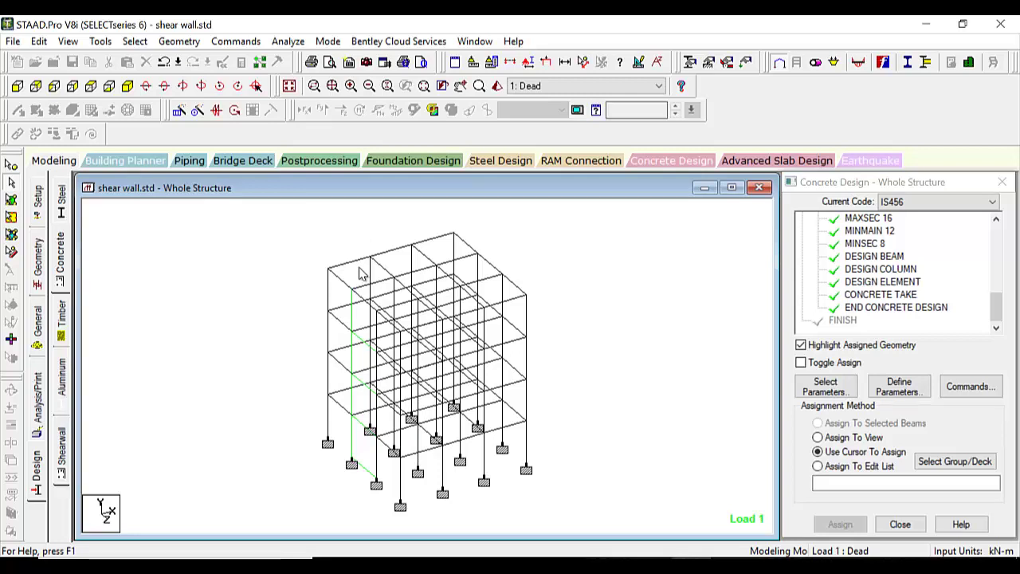
key("ctrl+F5")
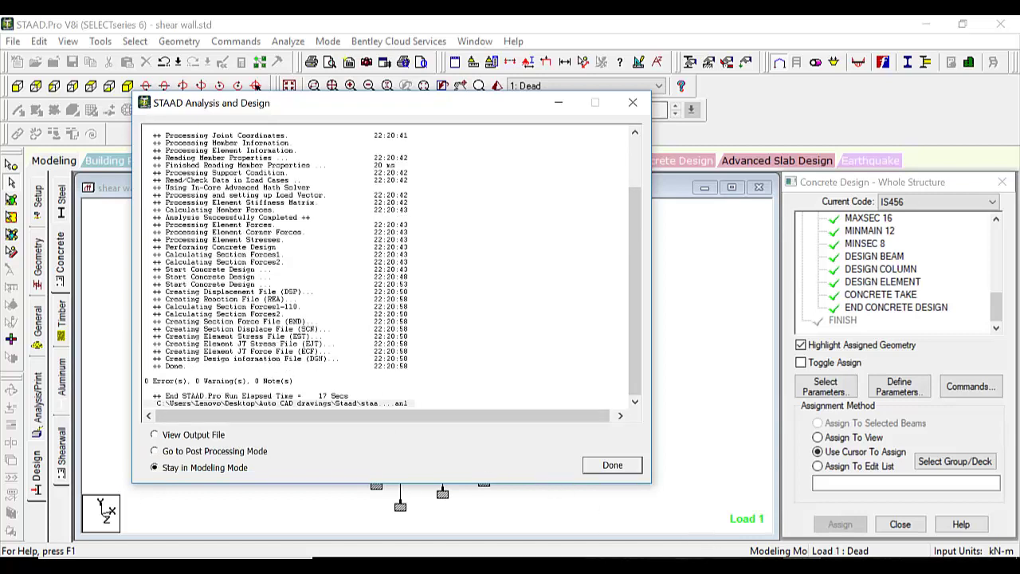
Step: View RC shear wall diagram 1.jpg in Photos, then bring back the analysis summary
mouse_move(762, 568)
left_click(761, 502)
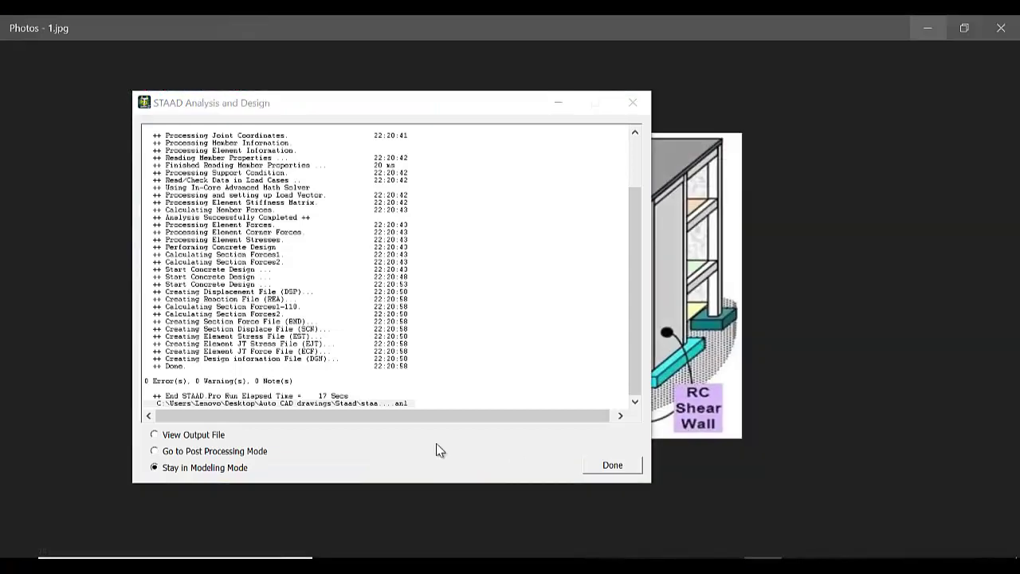
left_click(558, 102)
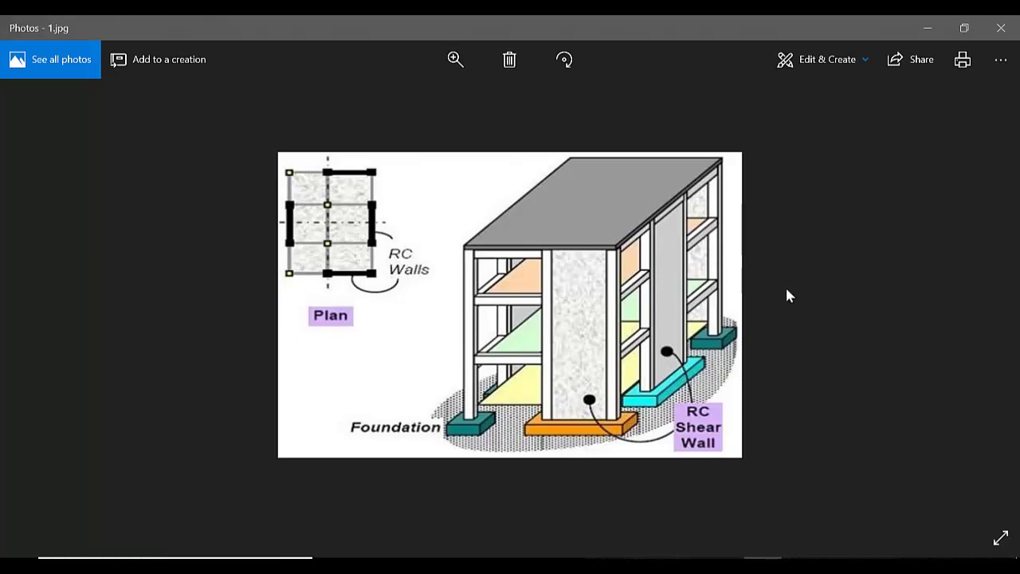
left_click(789, 554)
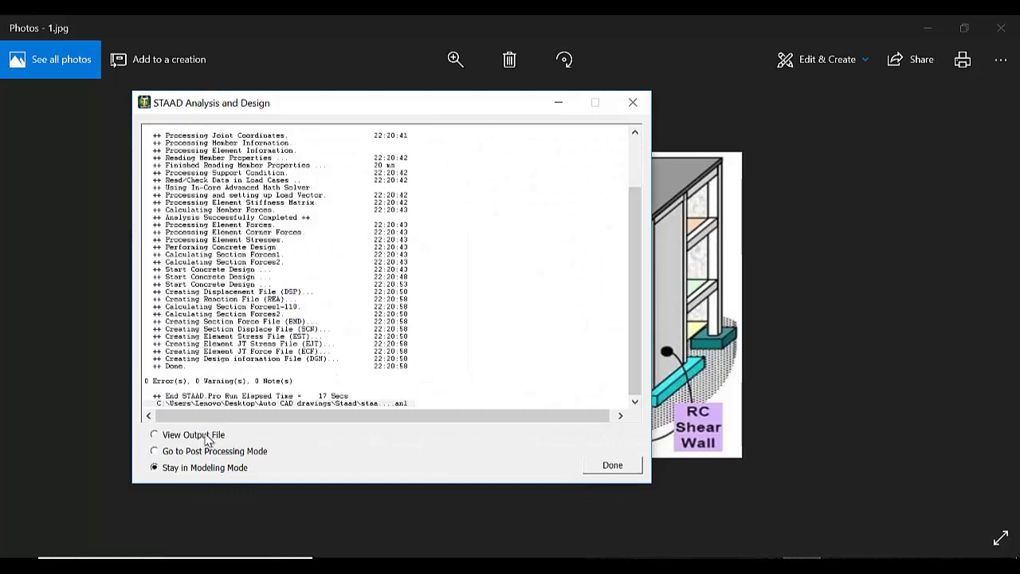
Step: Open the shear wall.anl output and browse the column, beam and load results
left_click(612, 467)
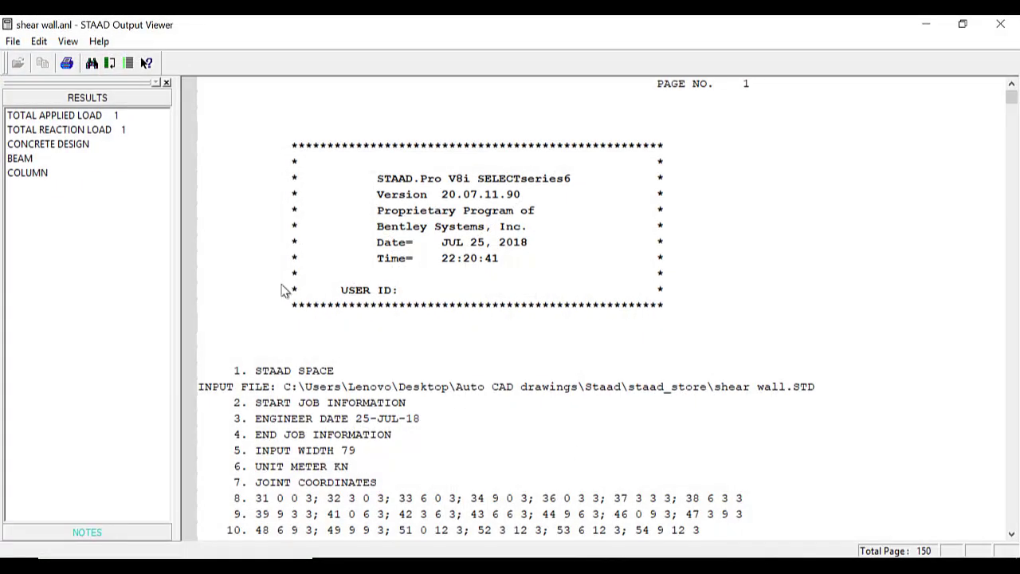
left_click(23, 172)
left_click(28, 158)
left_click(32, 174)
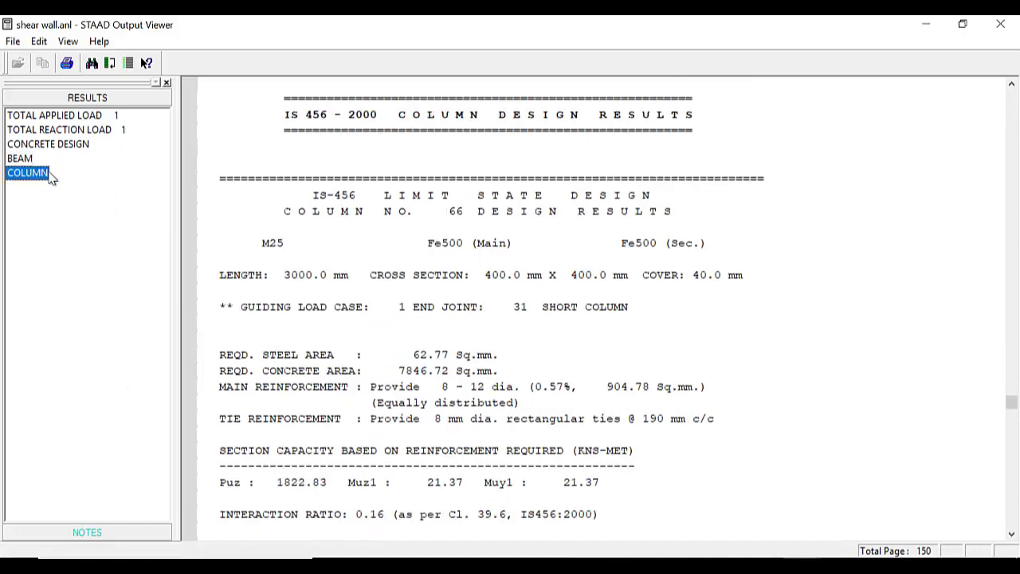
left_click(76, 145)
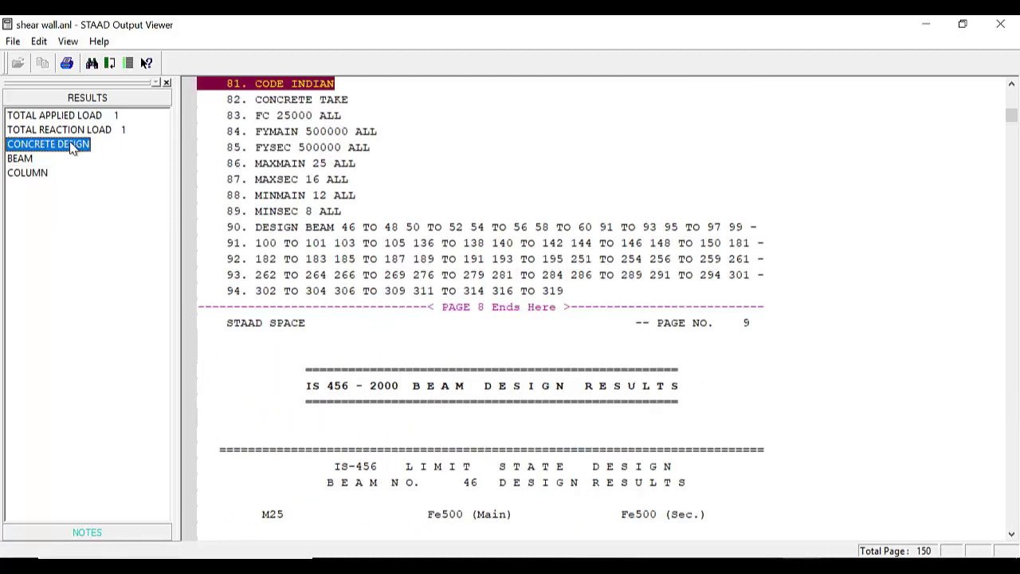
left_click(80, 130)
left_click(78, 116)
left_click(39, 176)
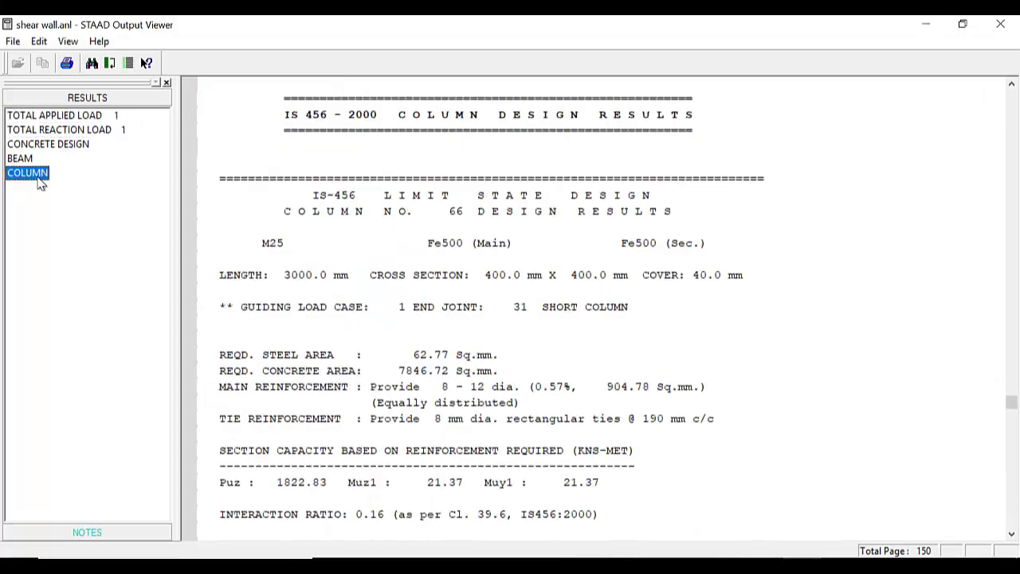
Step: Find the 76.8 cu.m total concrete volume note, then minimize the viewer
left_click(159, 531)
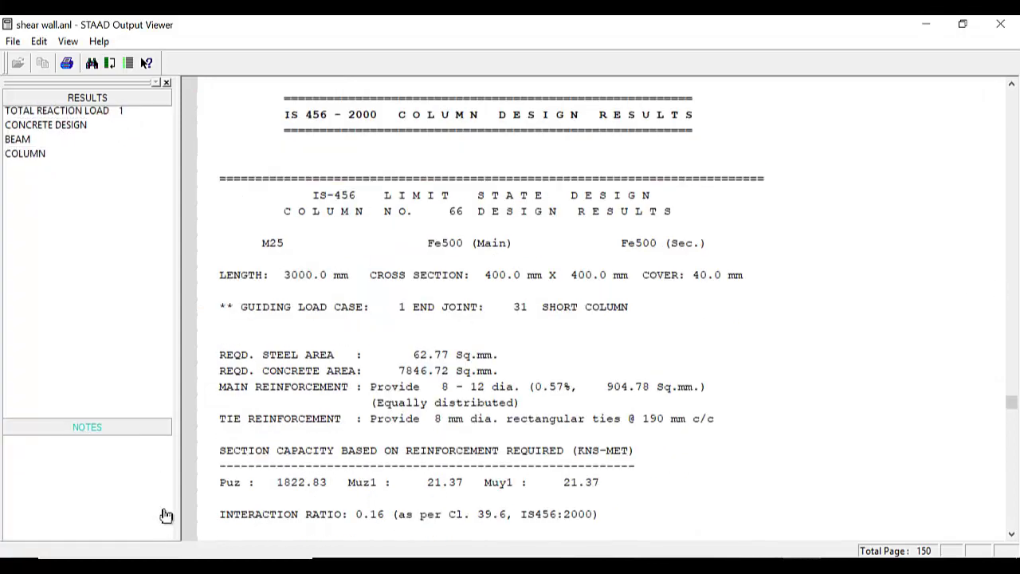
left_click(92, 133)
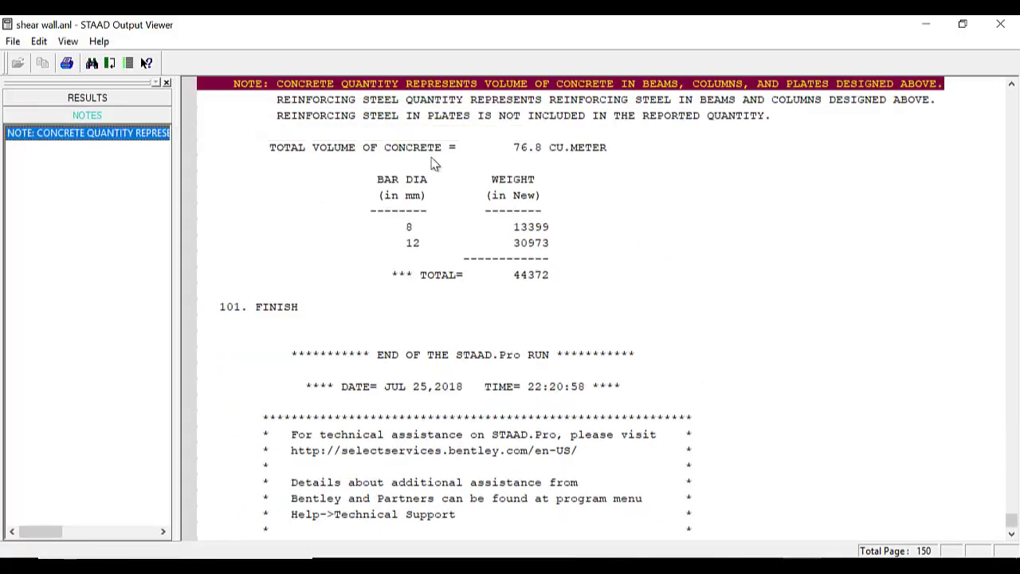
scroll(439, 239, "up", 2)
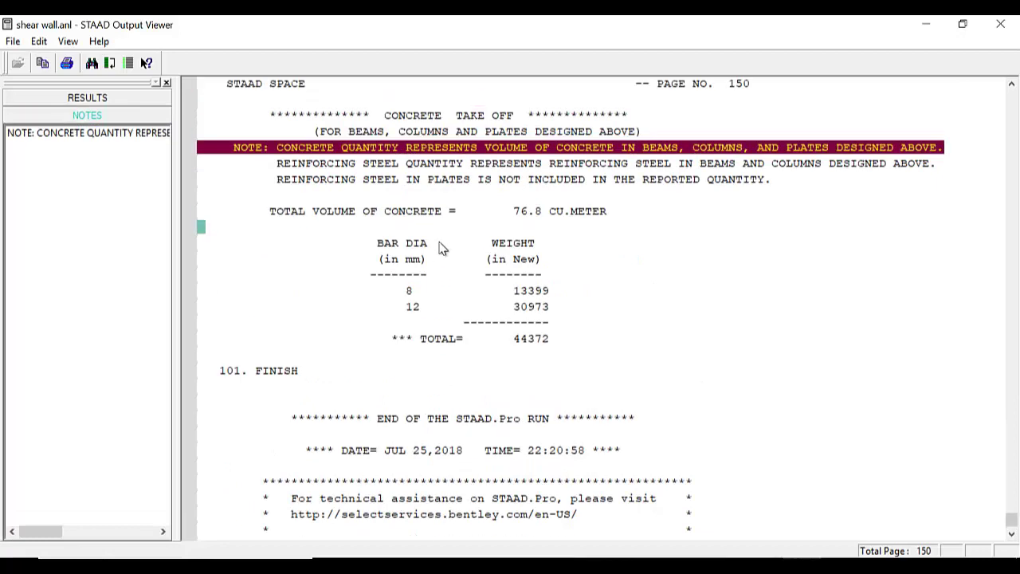
left_click(530, 214)
scroll(516, 229, "up", 10)
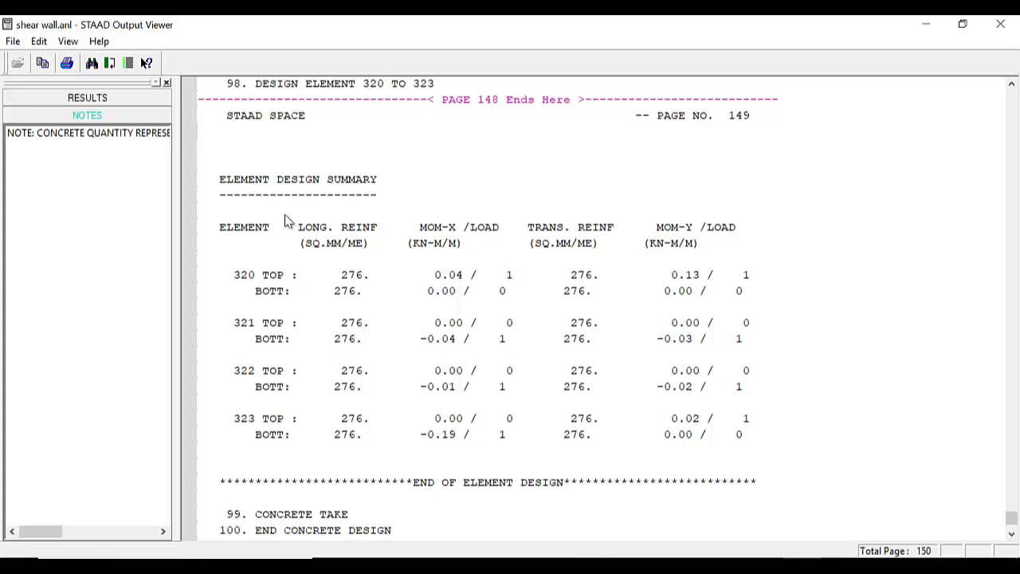
left_click(925, 31)
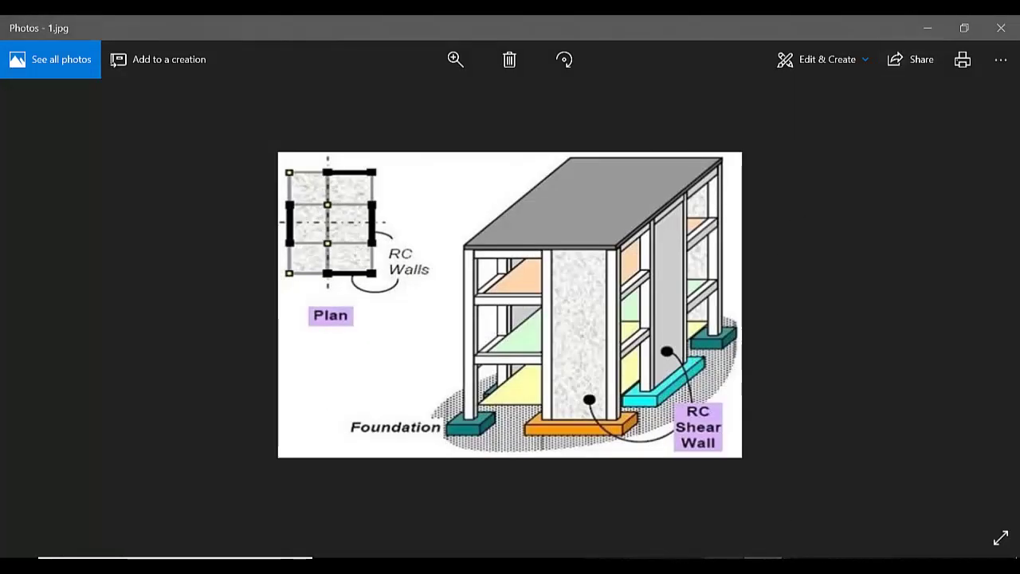